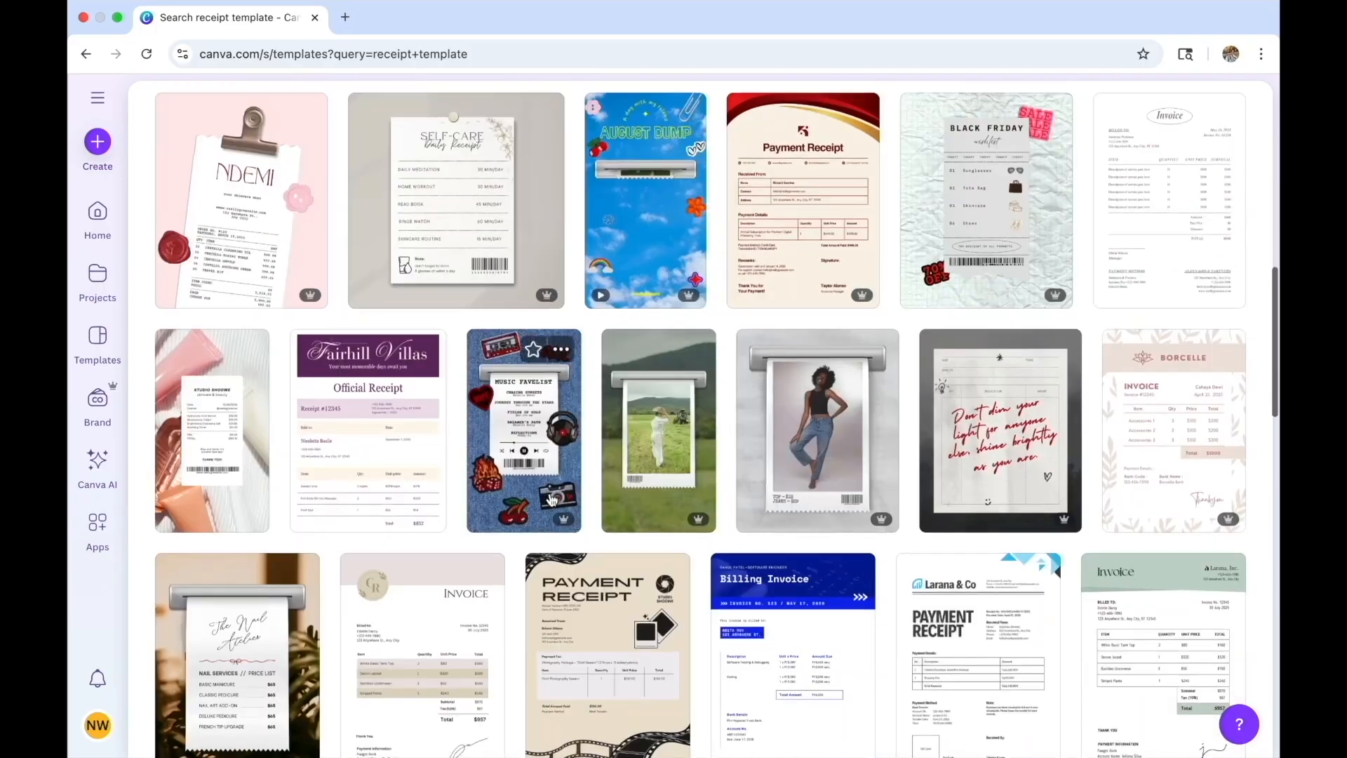
Open the beige Payment Receipt template with film strips and start customizing it in the editor
scroll(552, 500, "down", 3)
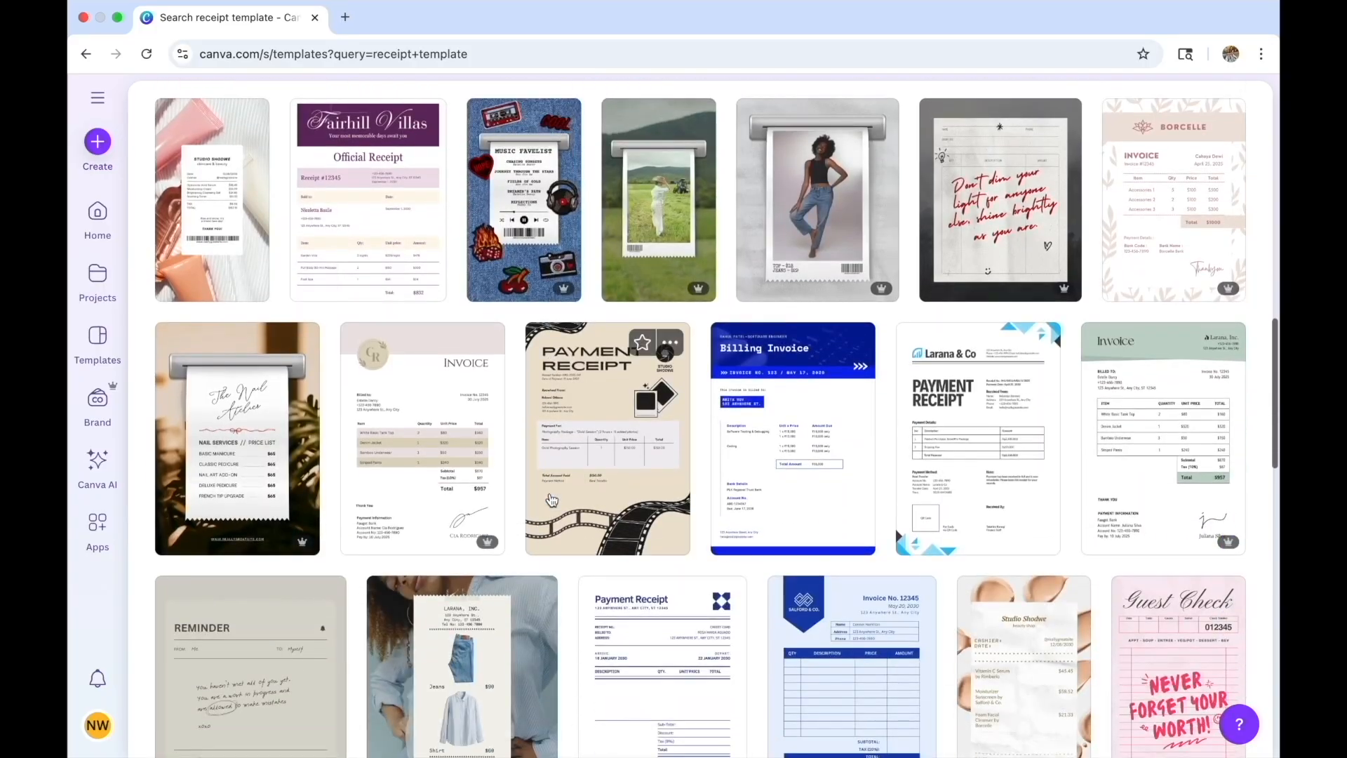
left_click(593, 399)
scroll(588, 401, "down", 2)
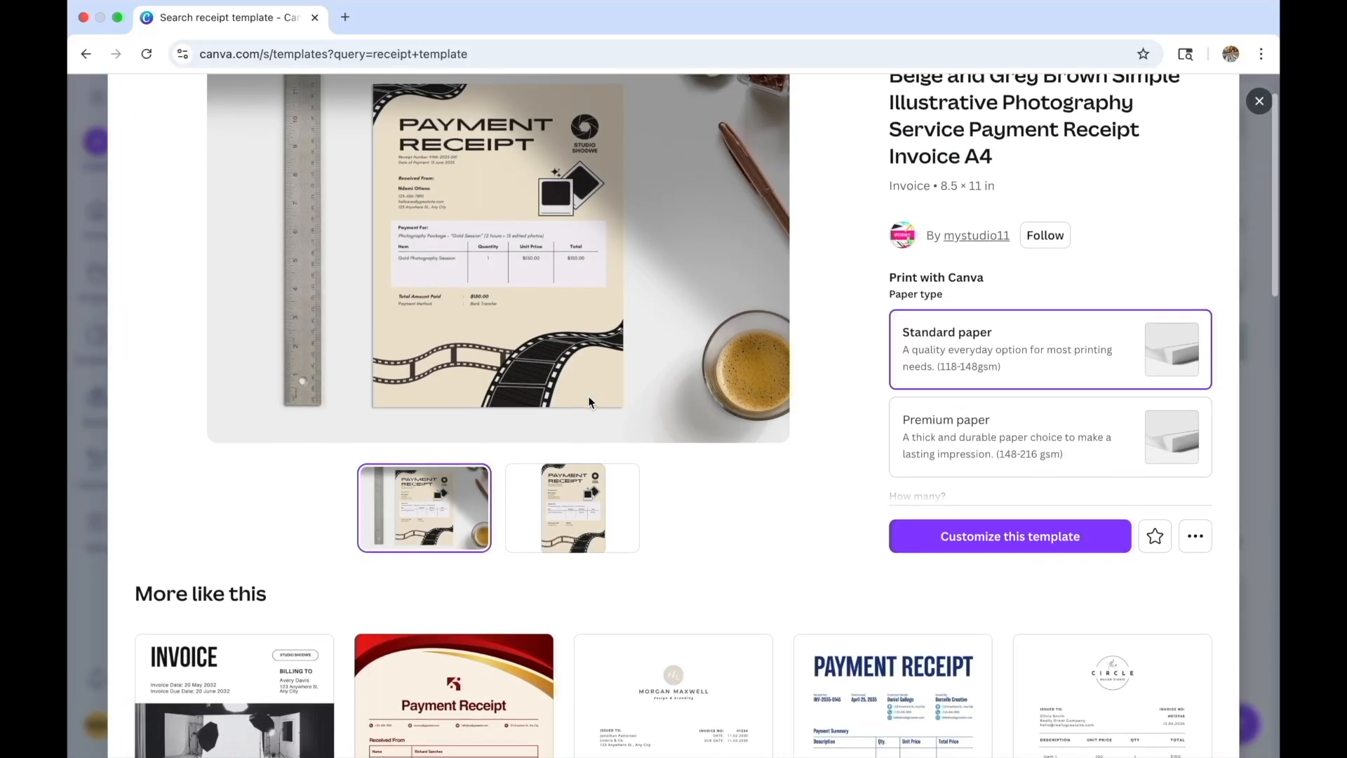
scroll(588, 402, "down", 4)
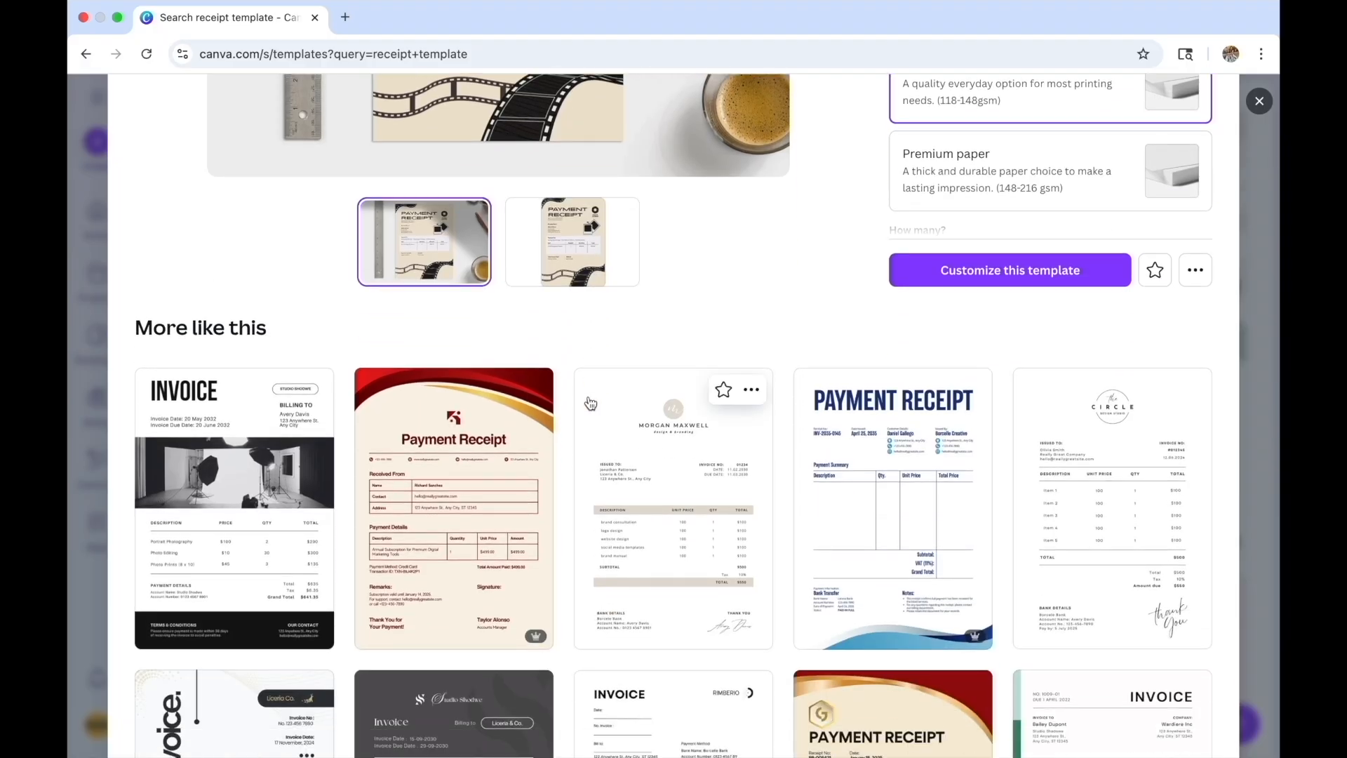
scroll(589, 402, "up", 5)
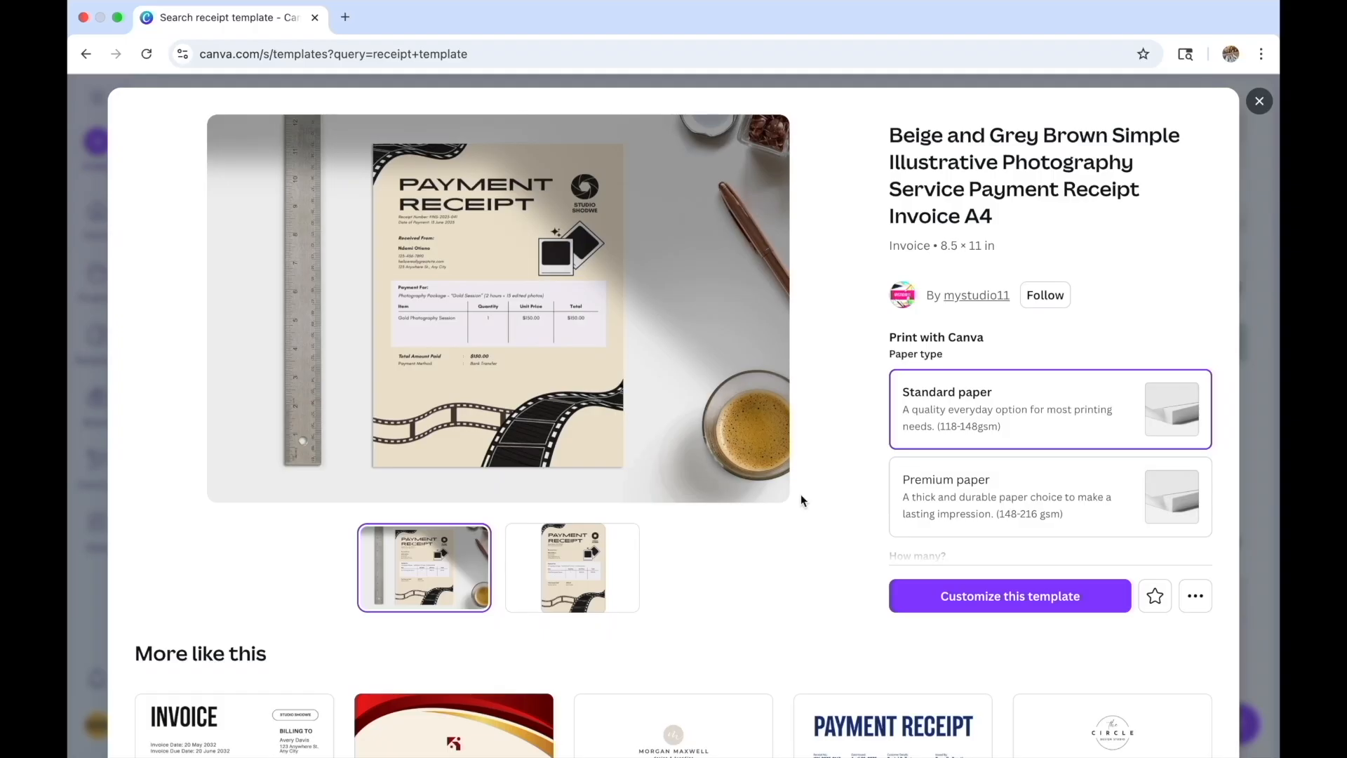
left_click(1028, 598)
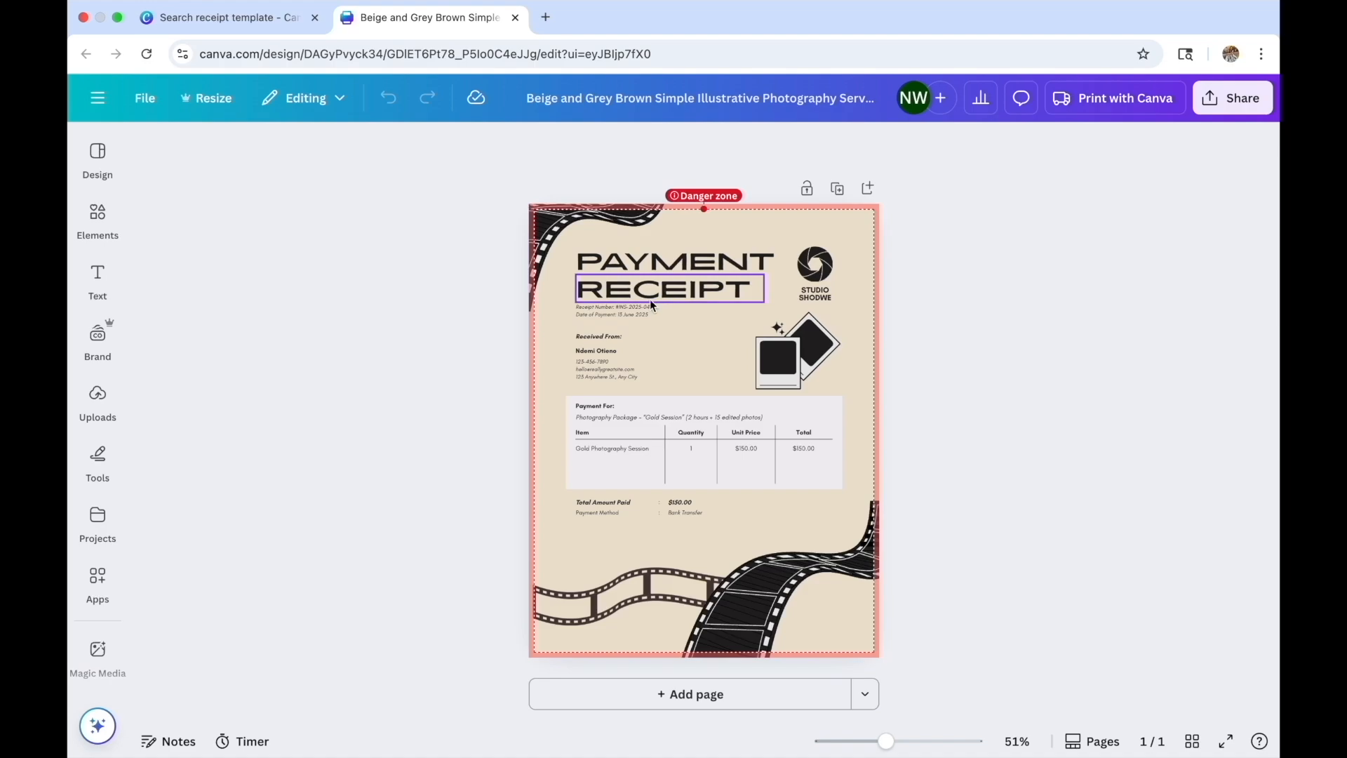
Delete the top-left, bottom-right and remaining film strip graphics from the receipt page
scroll(646, 310, "up", 5)
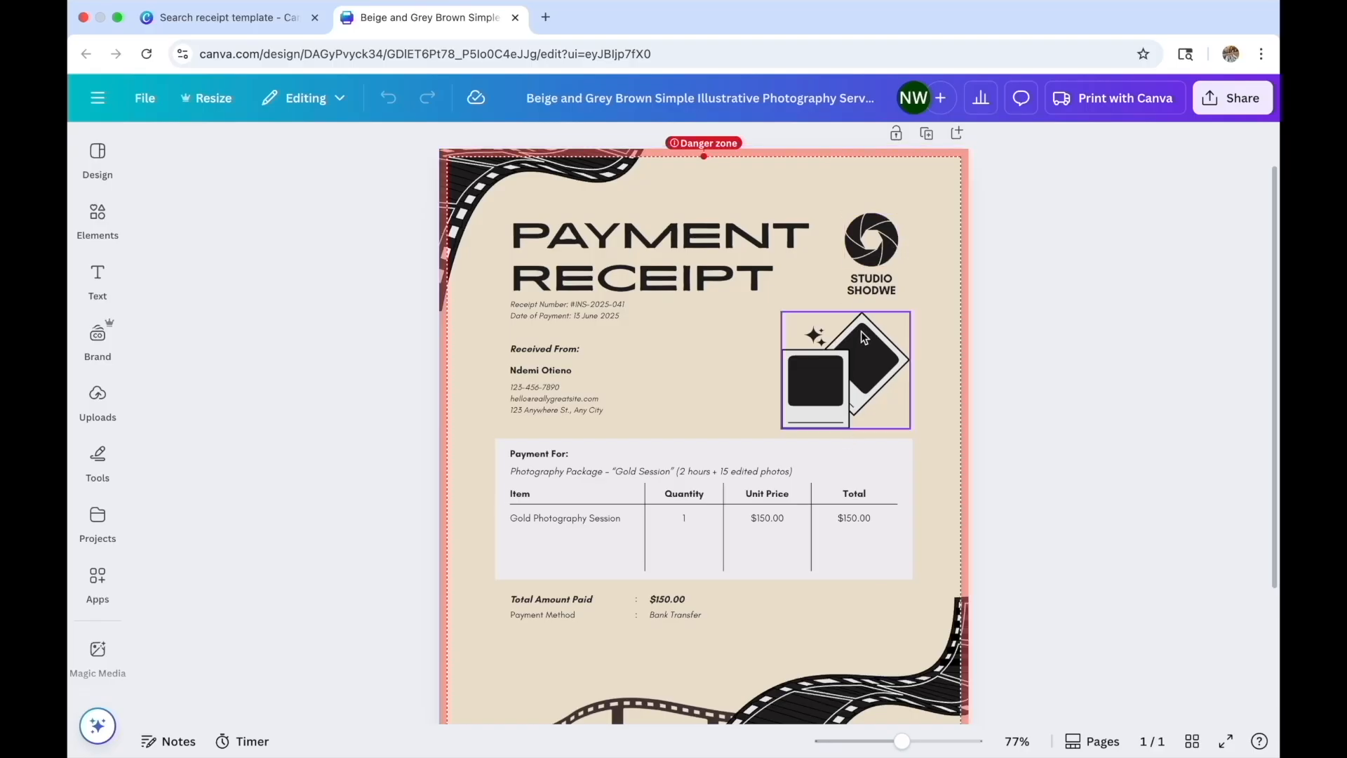
left_click(919, 162)
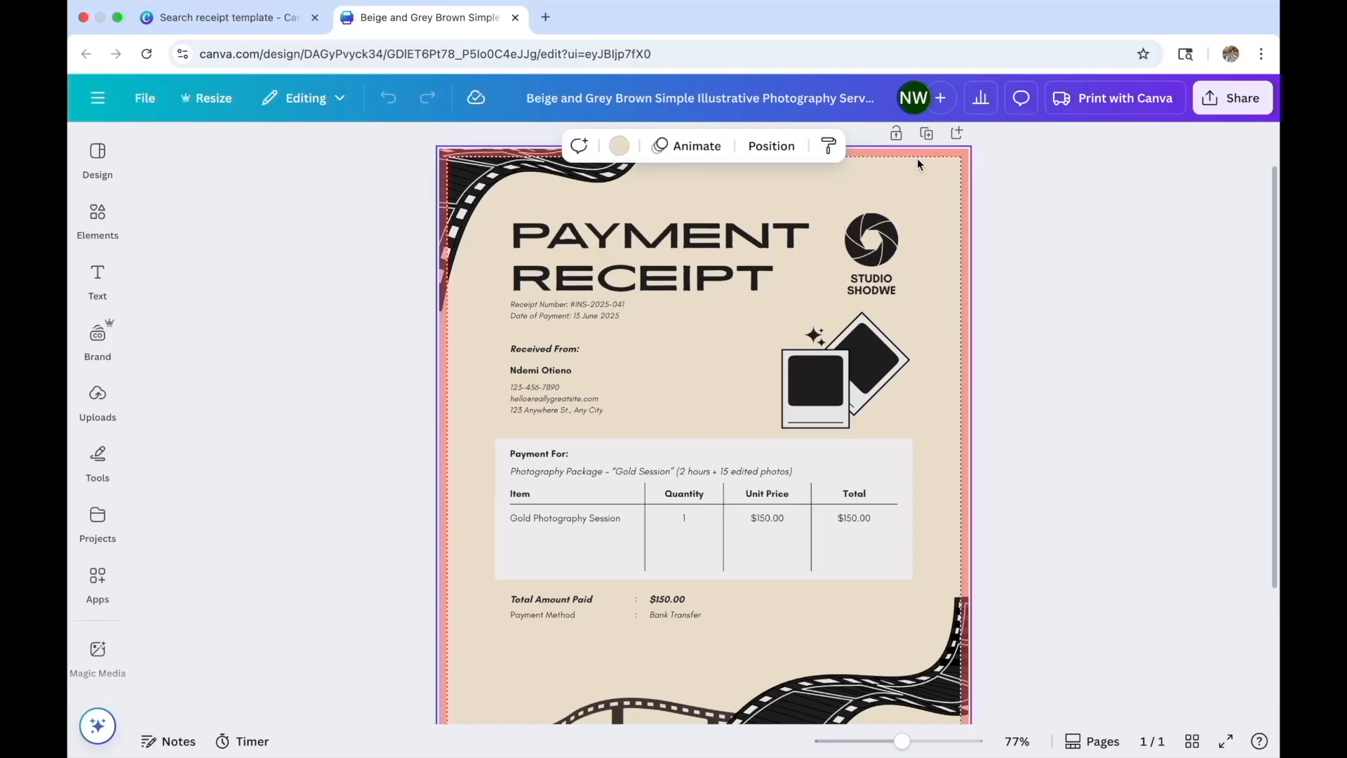
left_click(486, 188)
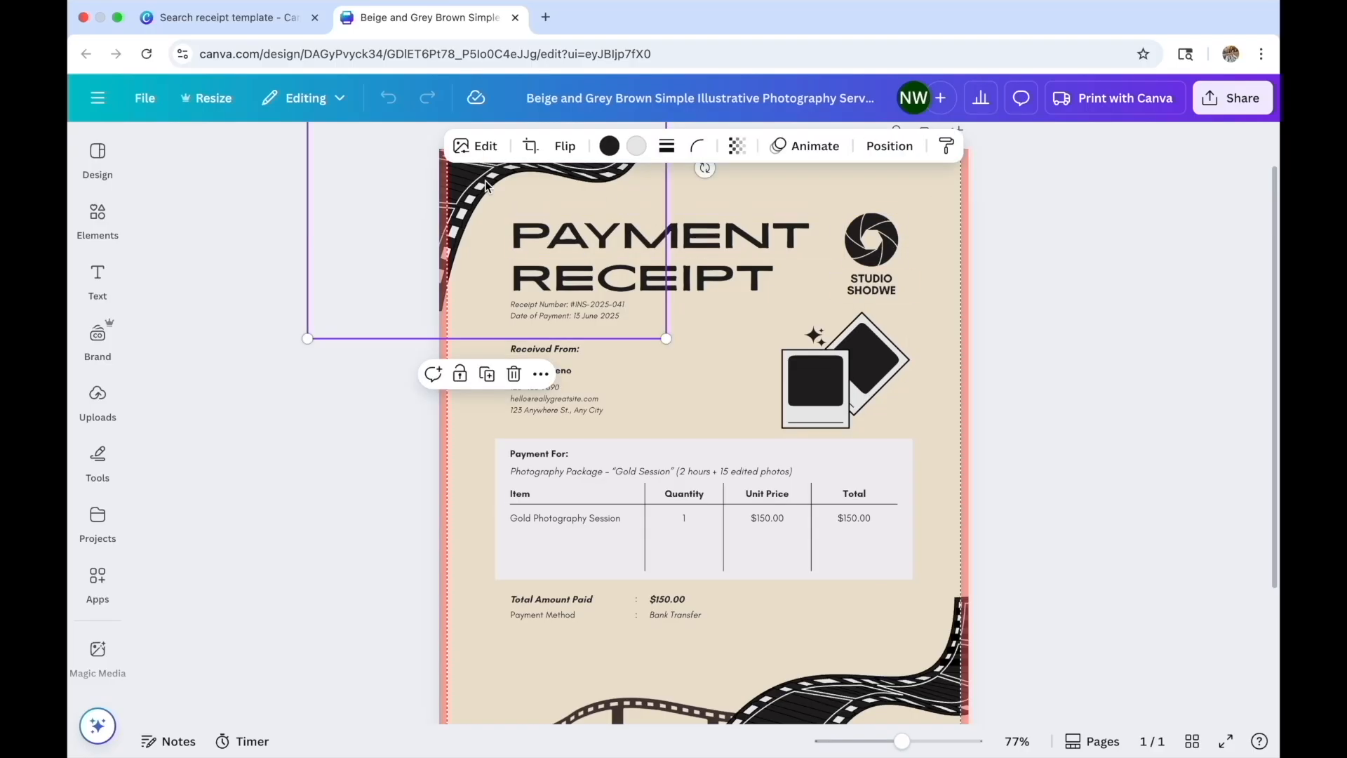
left_click(513, 374)
scroll(715, 375, "down", 3)
left_click(810, 509)
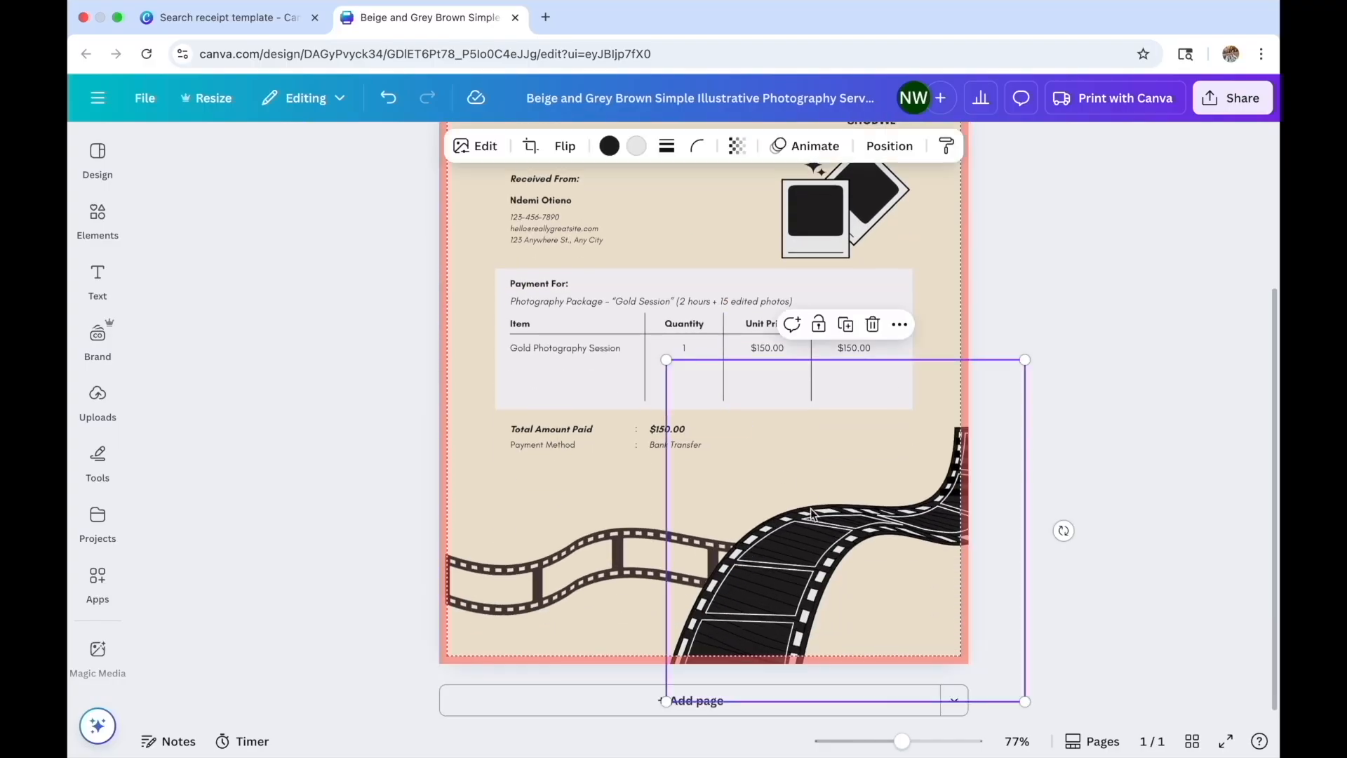
key("Delete")
left_click(698, 553)
key("Delete")
scroll(667, 559, "up", 3)
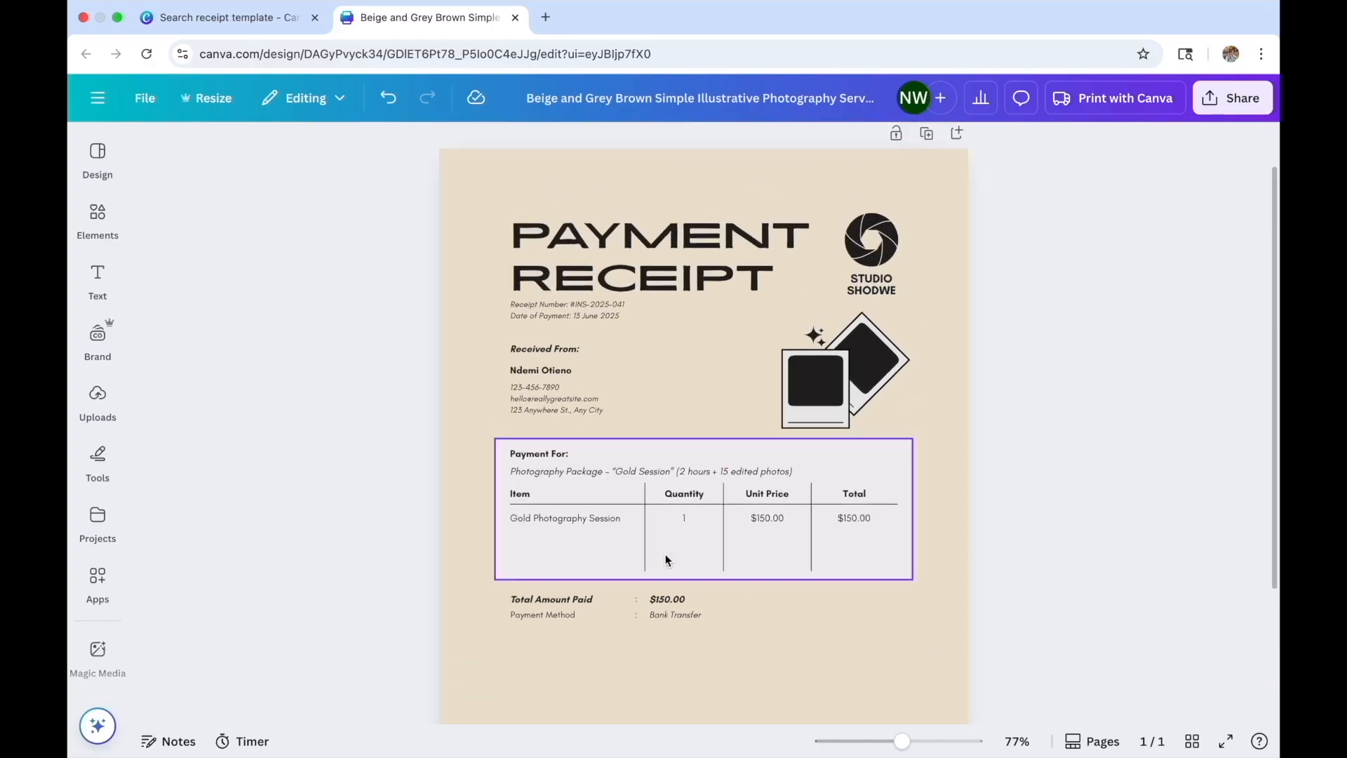
scroll(666, 560, "up", 1)
Cut the PAYMENT heading down to the single letter C
left_click(627, 286)
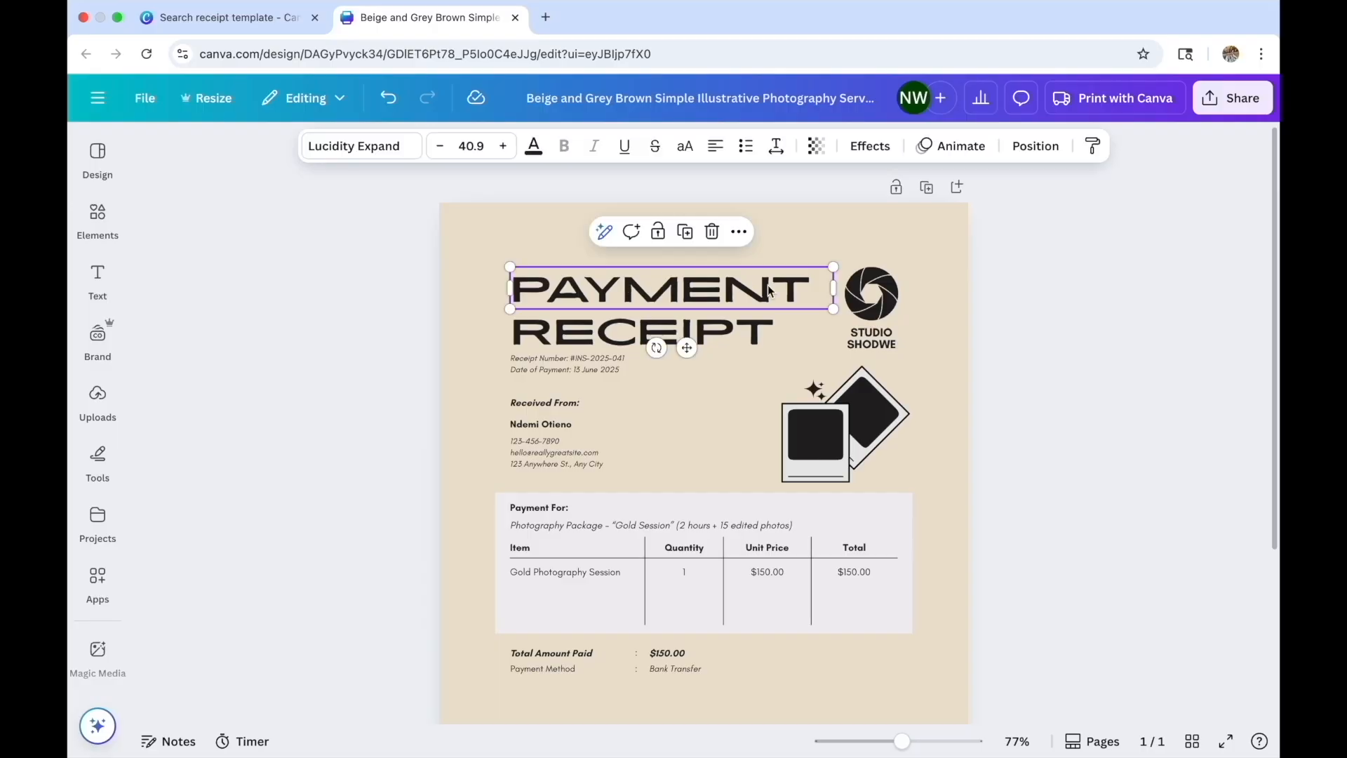
double_click(800, 287)
left_click(802, 291)
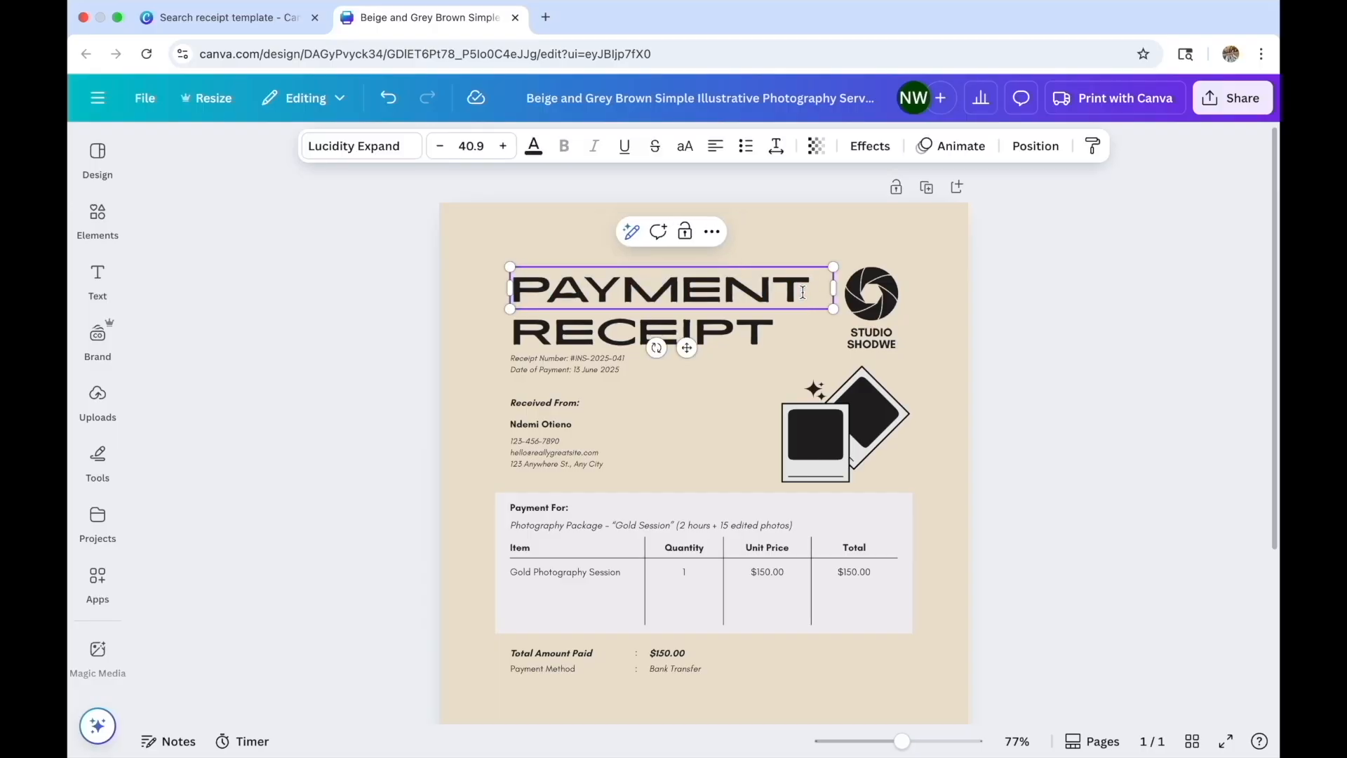
key("BackSpace")
key("BackSpace")
key("BackSpace")
key("BackSpace")
key("BackSpace")
key("BackSpace")
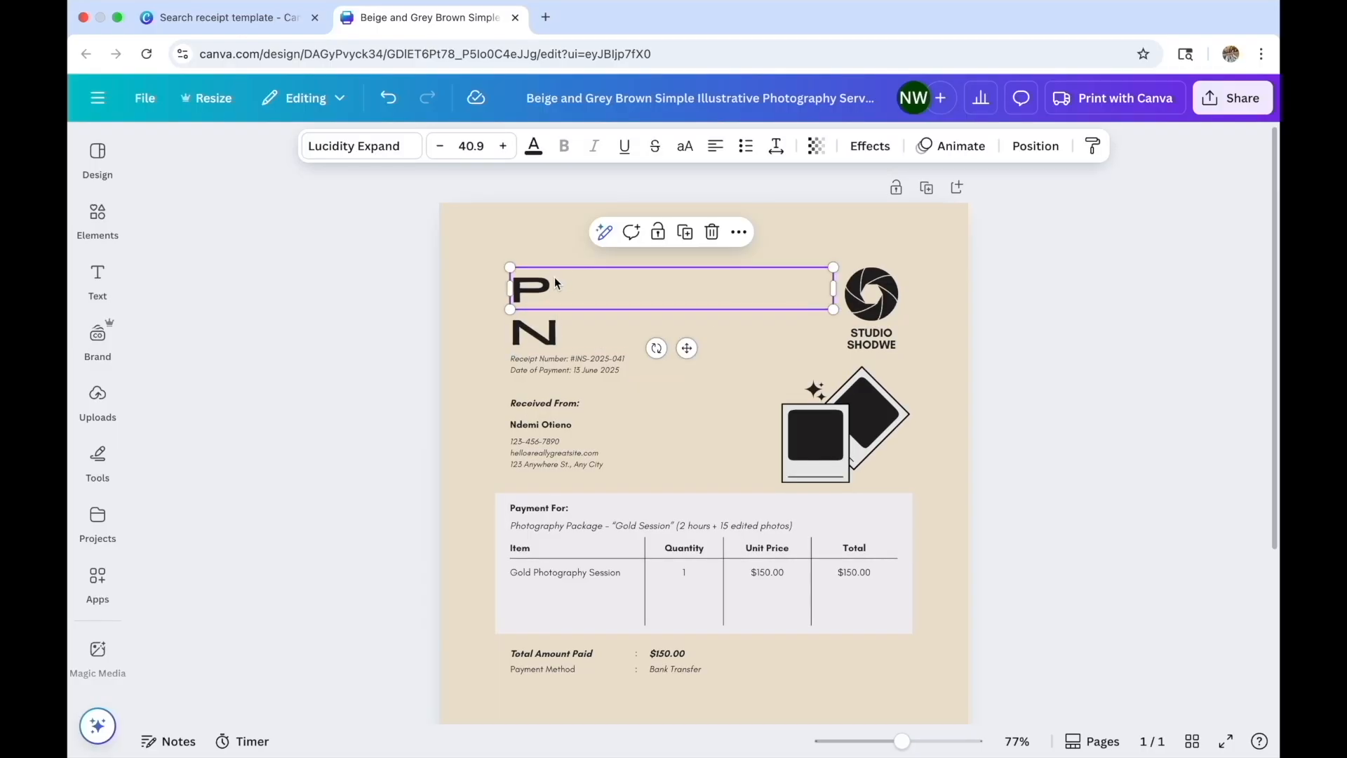
key("BackSpace")
type("C")
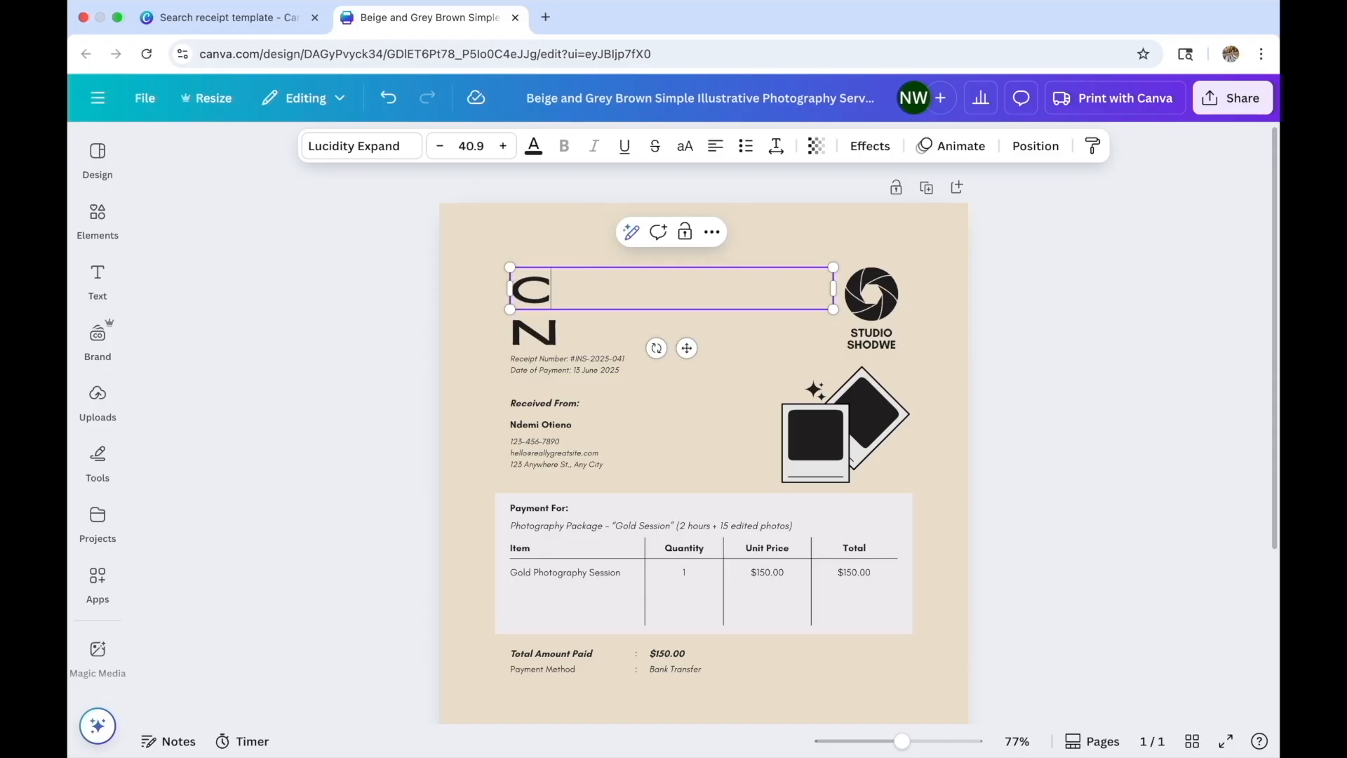
left_click(580, 330)
Add a subheading reading 'COMPANY NAME' and place it between the C and N letters
left_click(97, 281)
left_click(221, 387)
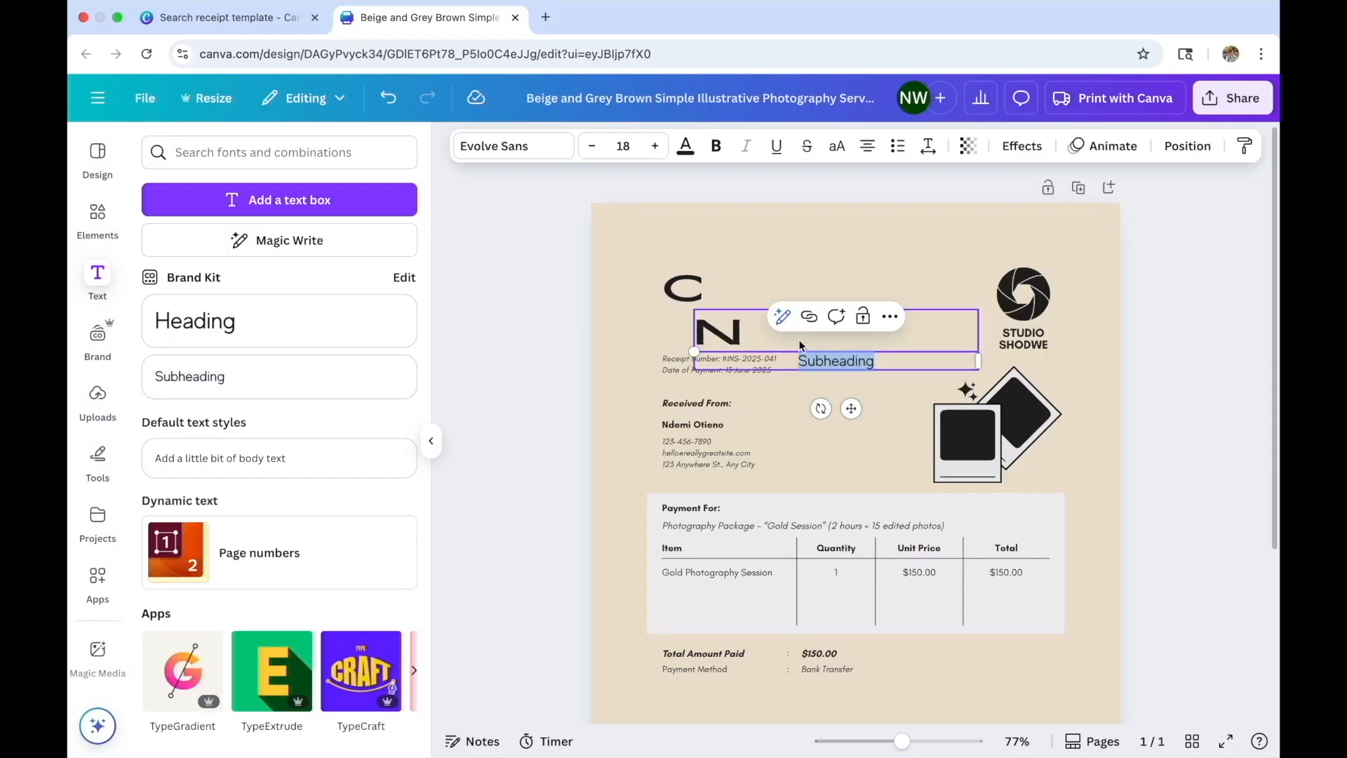
left_click_drag(851, 403, 745, 359)
type("COMPANY NAME")
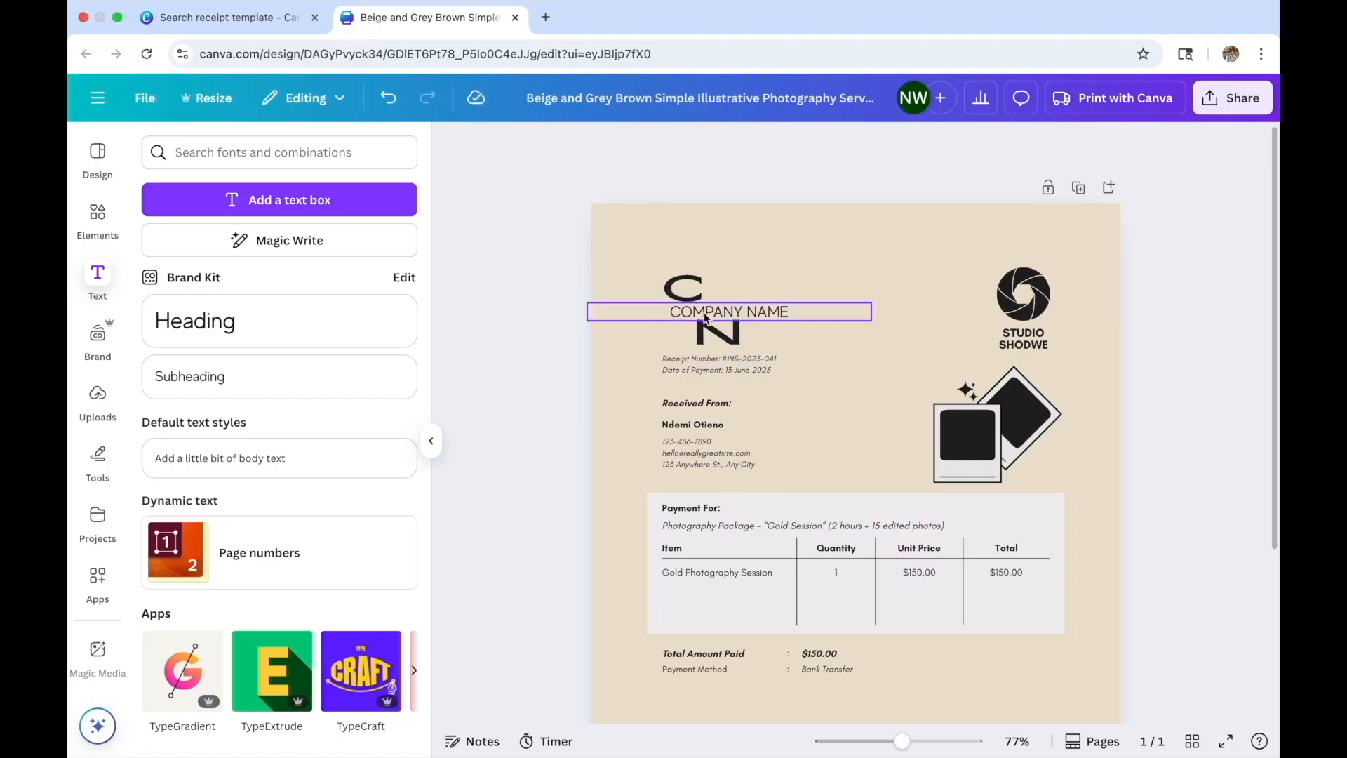
left_click(822, 306)
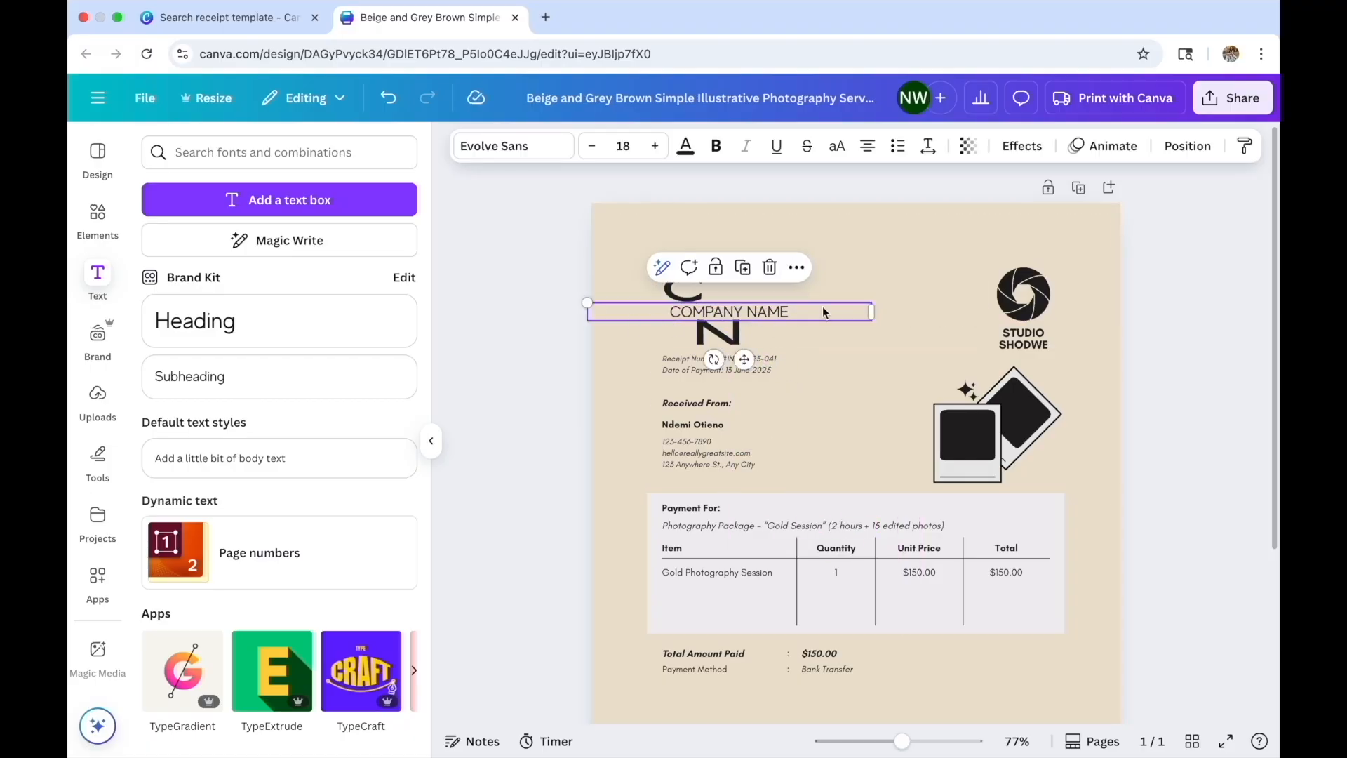
left_click_drag(823, 305, 834, 309)
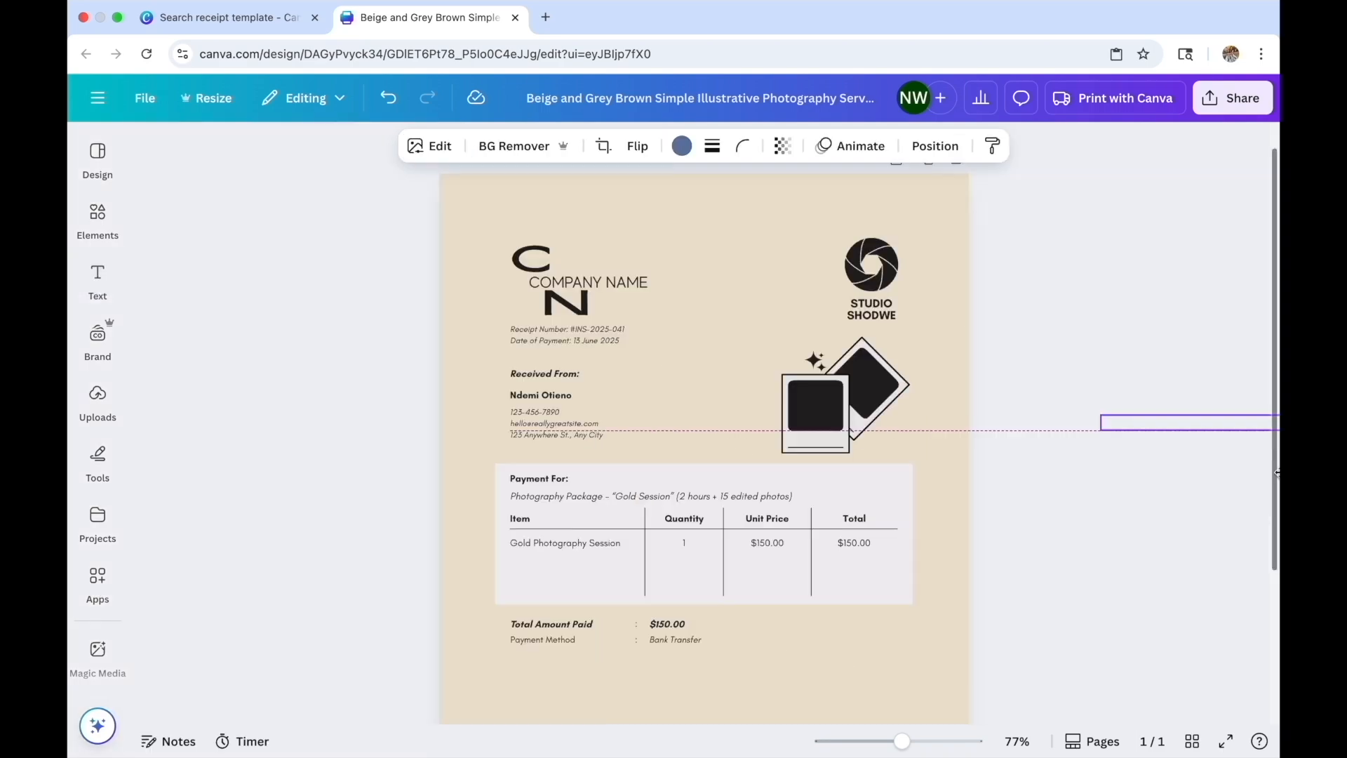
Copy the Payment For box, resize the copy into a thin strip behind COMPANY NAME, and send it backward
left_click_drag(1274, 424, 1277, 427)
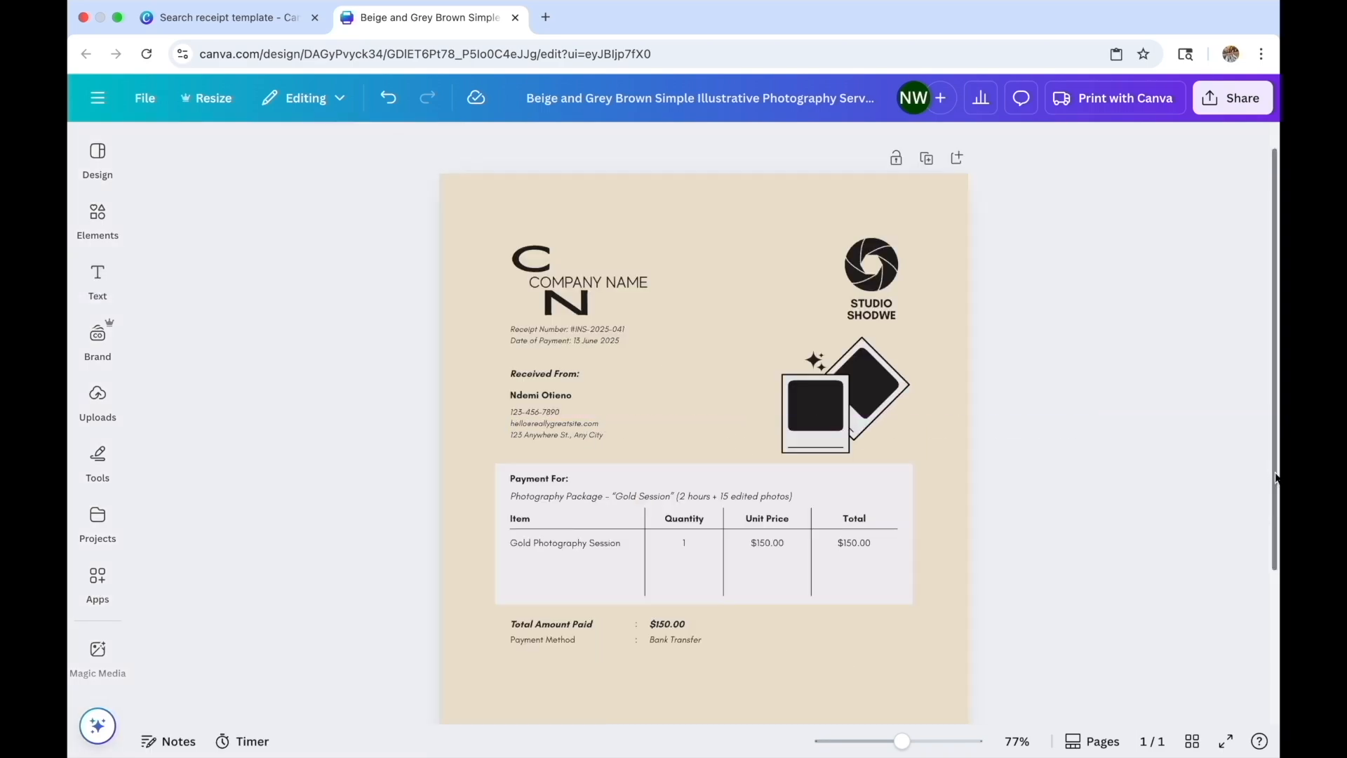
right_click(848, 474)
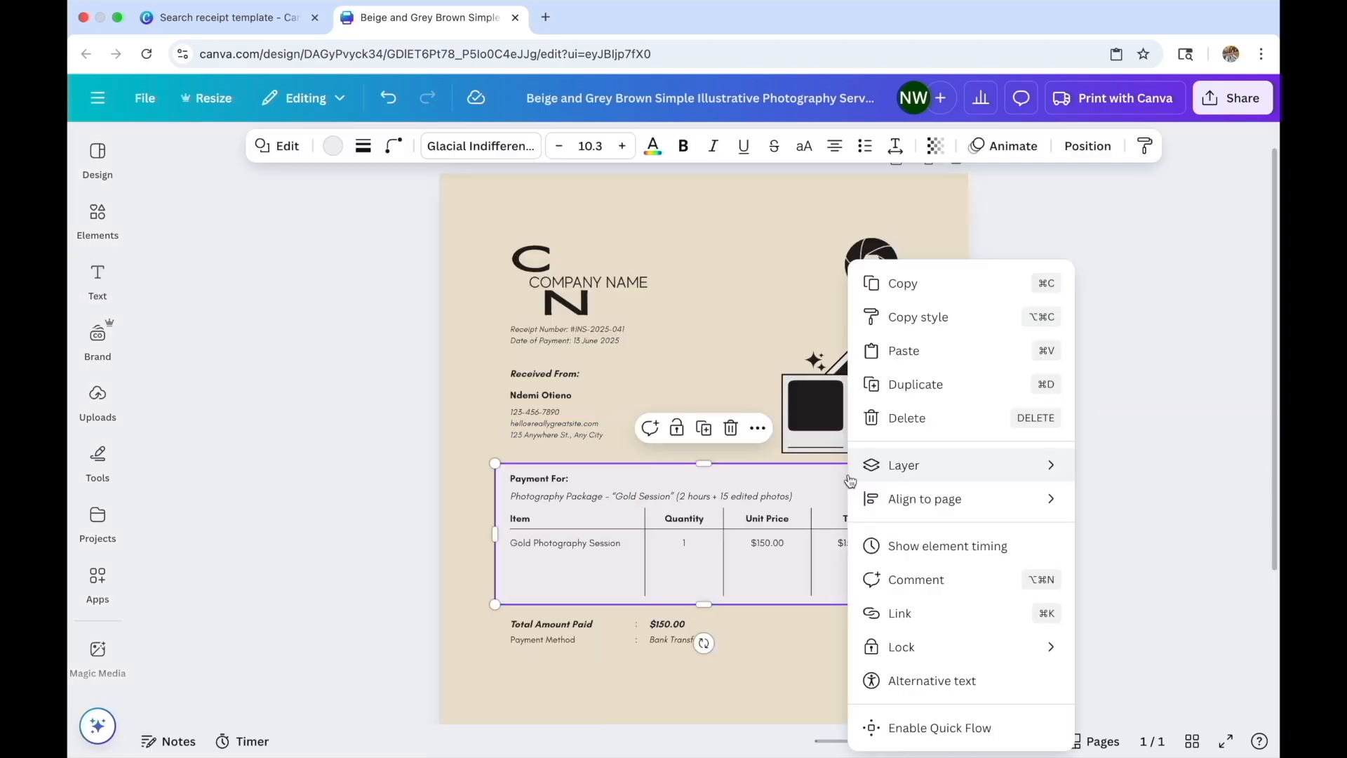
left_click(906, 298)
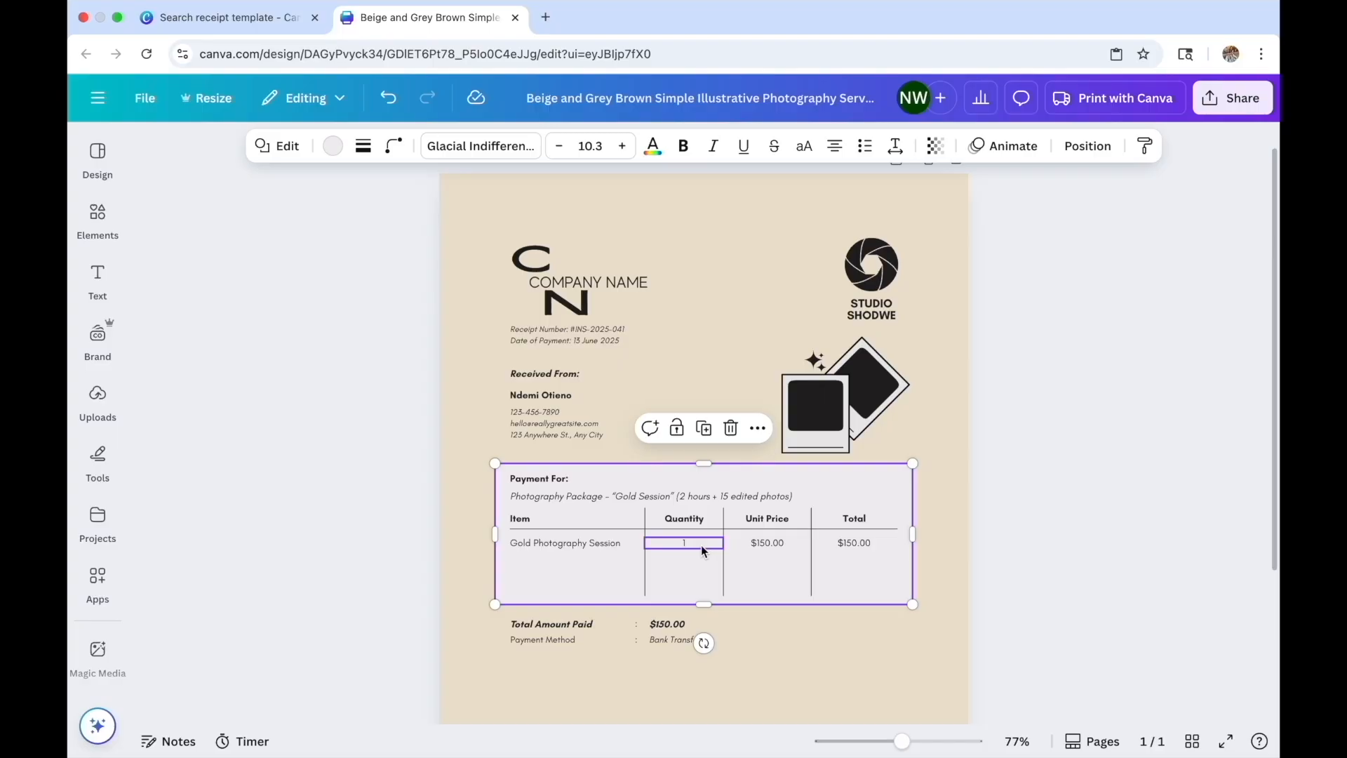
key("ctrl+v")
left_click_drag(746, 522, 731, 322)
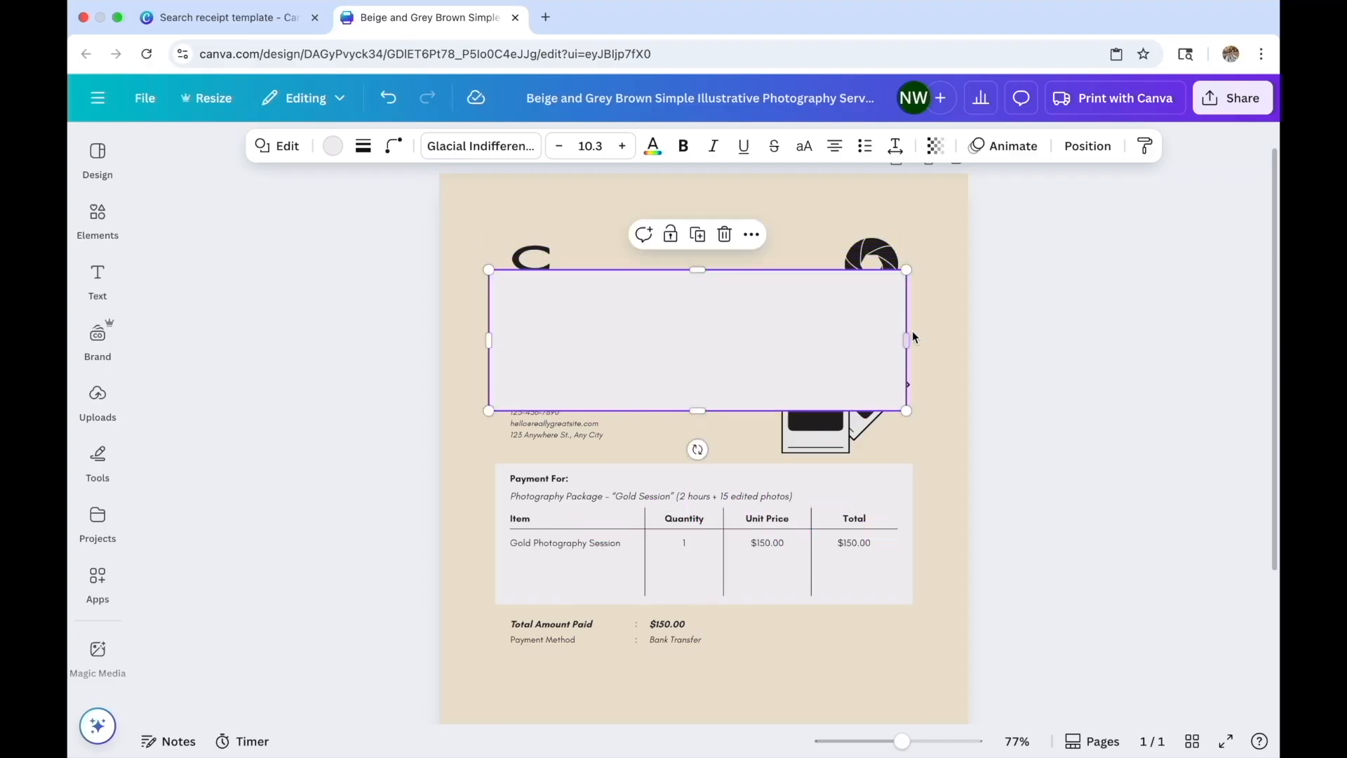
left_click_drag(907, 344, 721, 326)
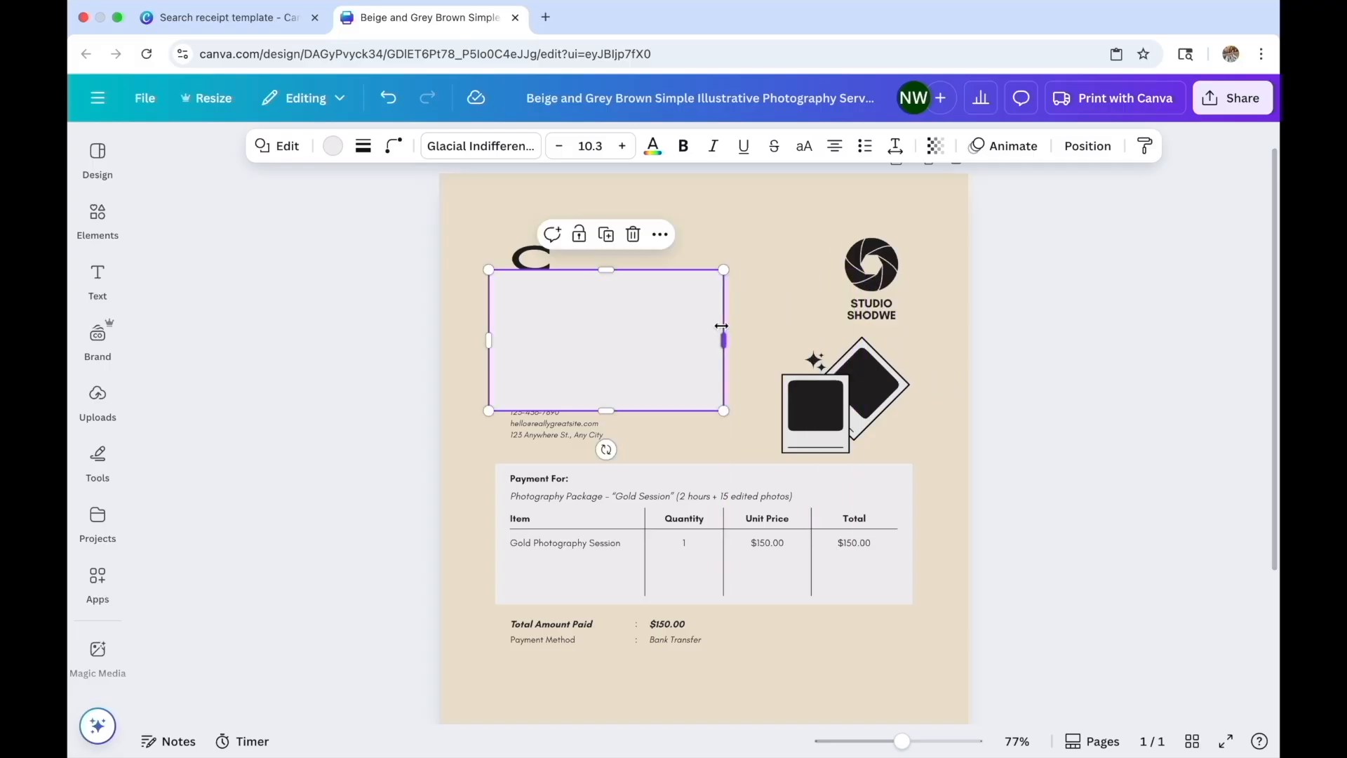
left_click_drag(606, 411, 607, 277)
left_click(1088, 146)
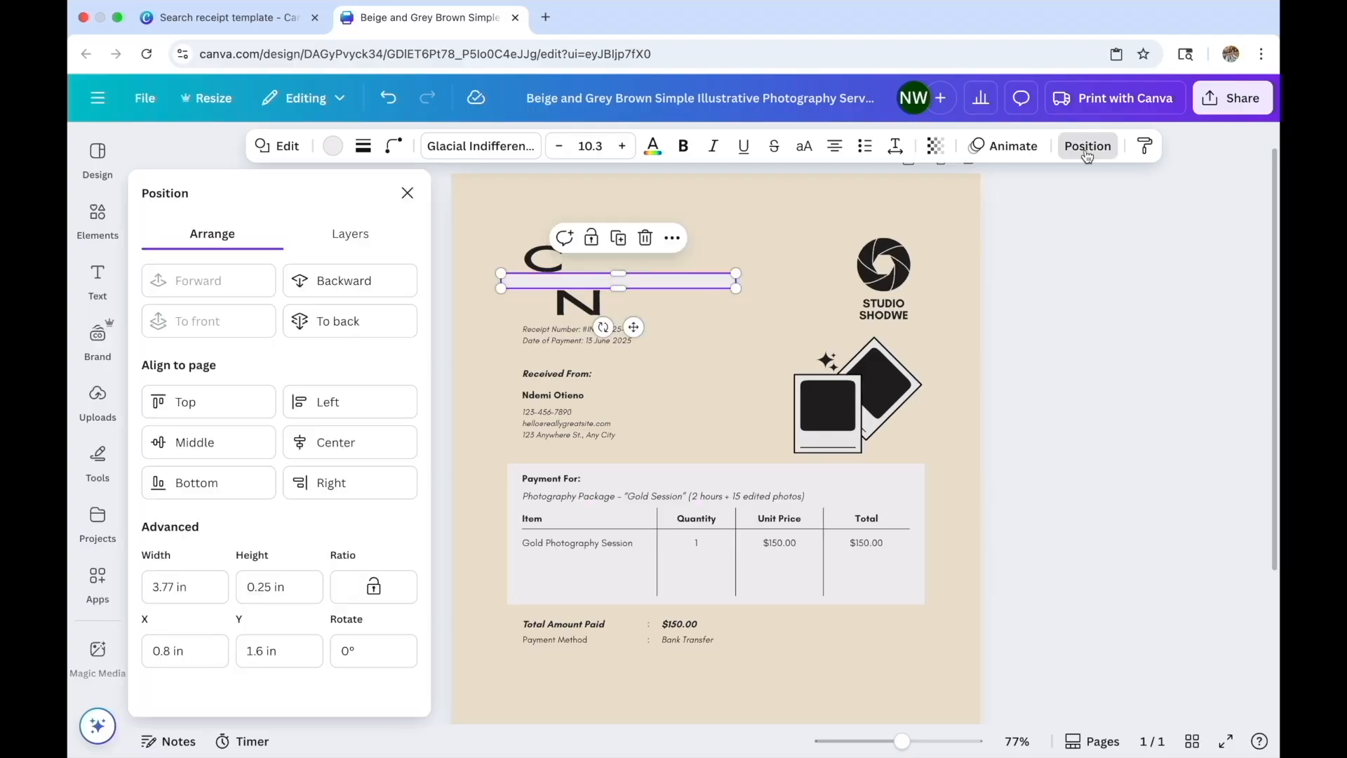
left_click(326, 284)
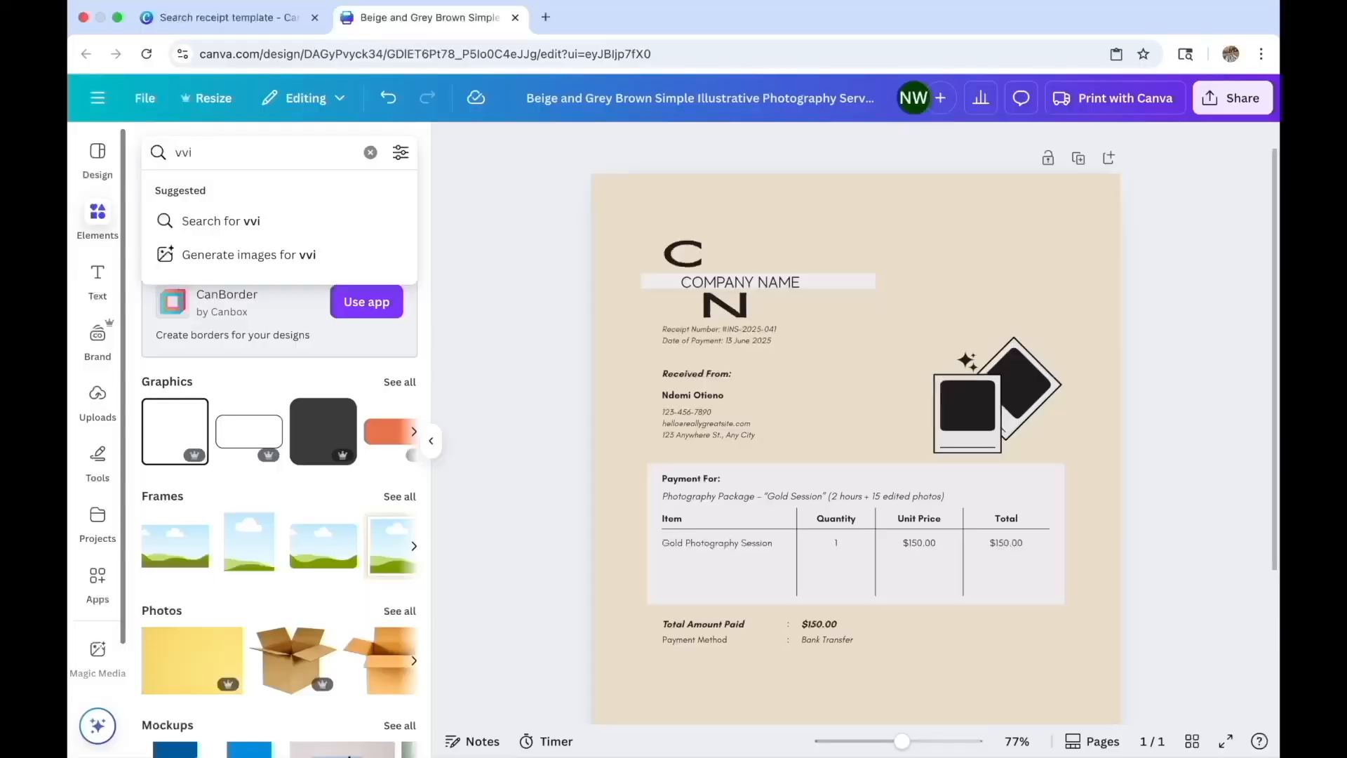
Search the elements for 'violin' graphics, browse the results, then clear the search
key("BackSpace")
key("BackSpace")
type("iolin")
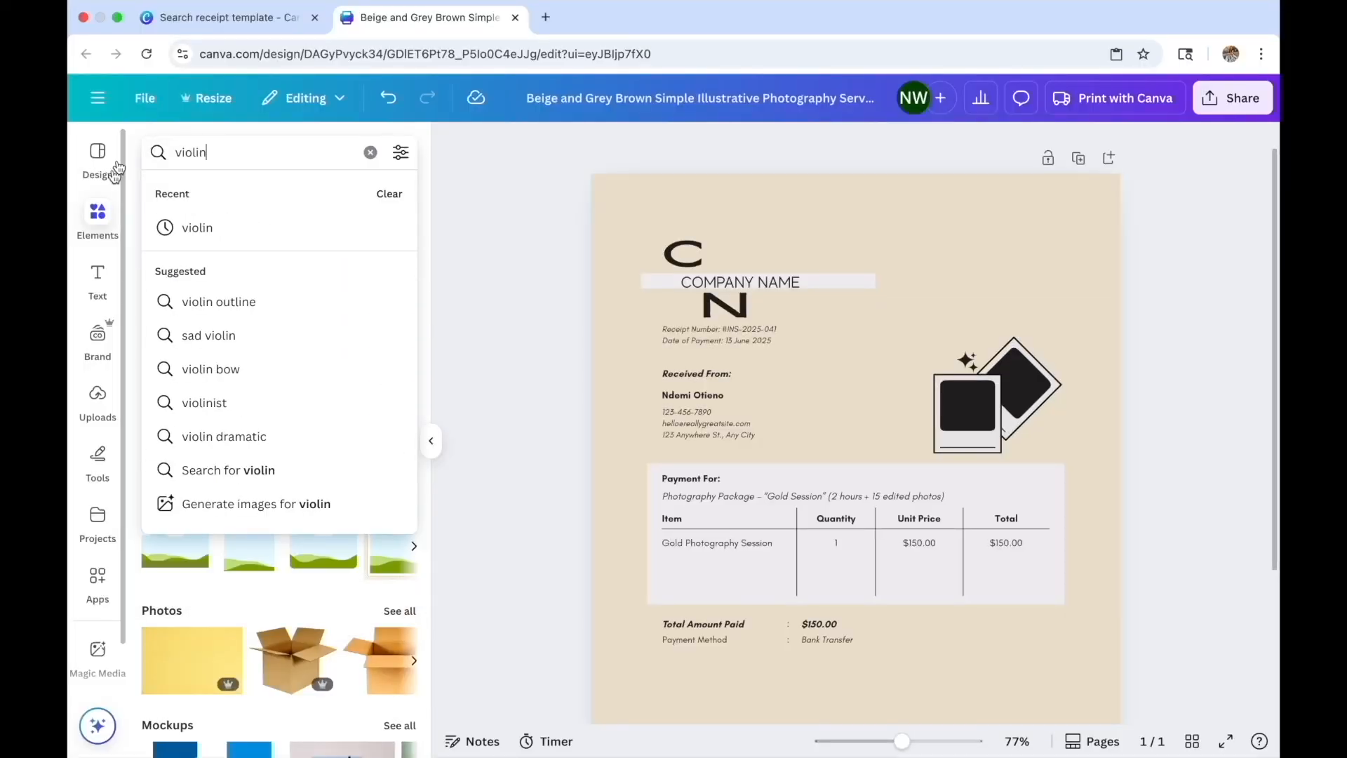
left_click(208, 238)
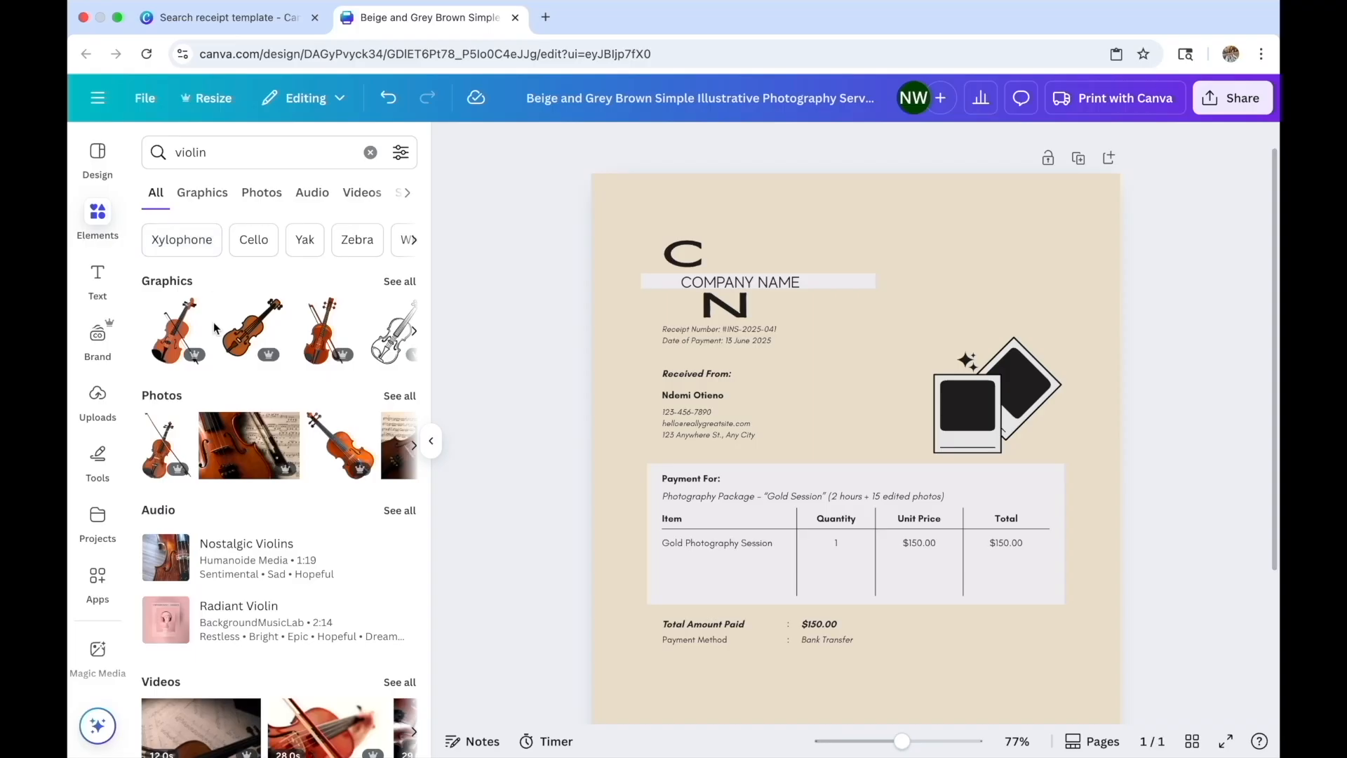
scroll(214, 327, "down", 1)
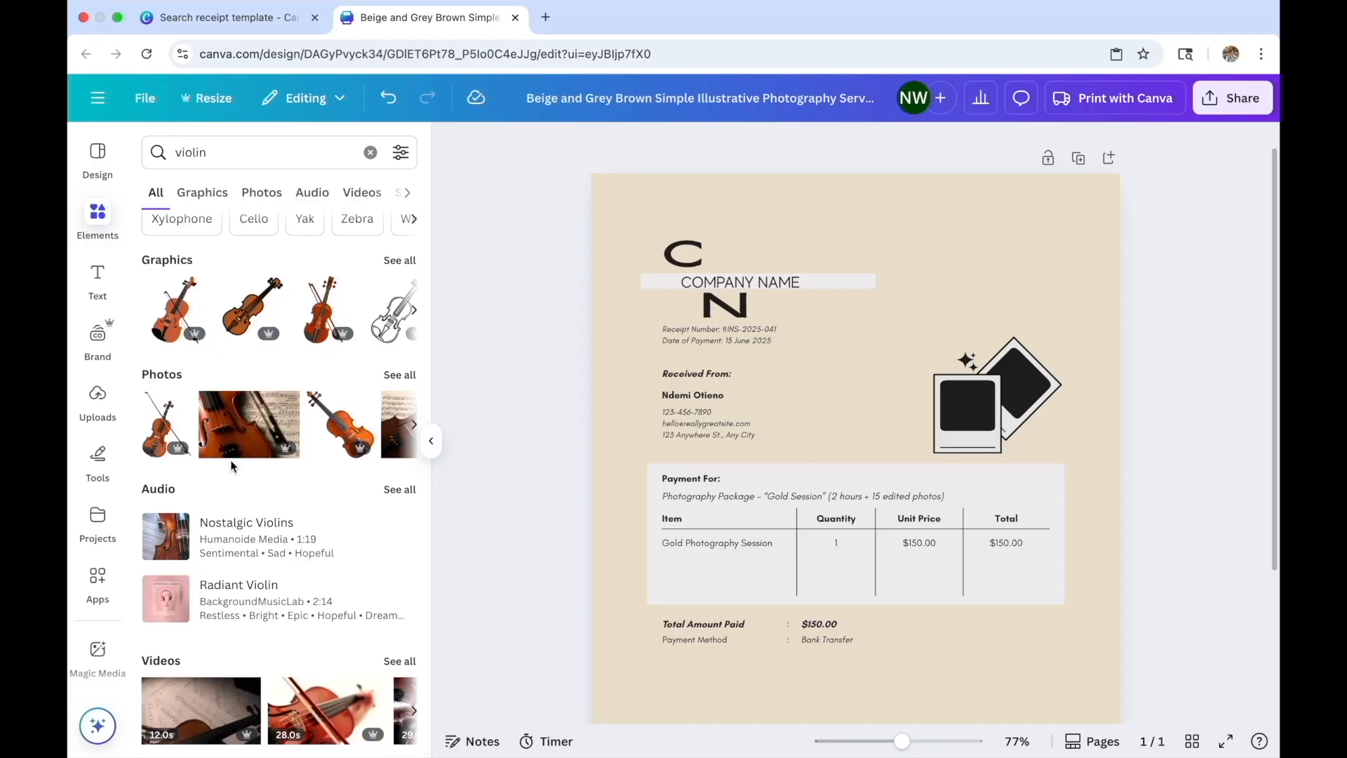
left_click(414, 309)
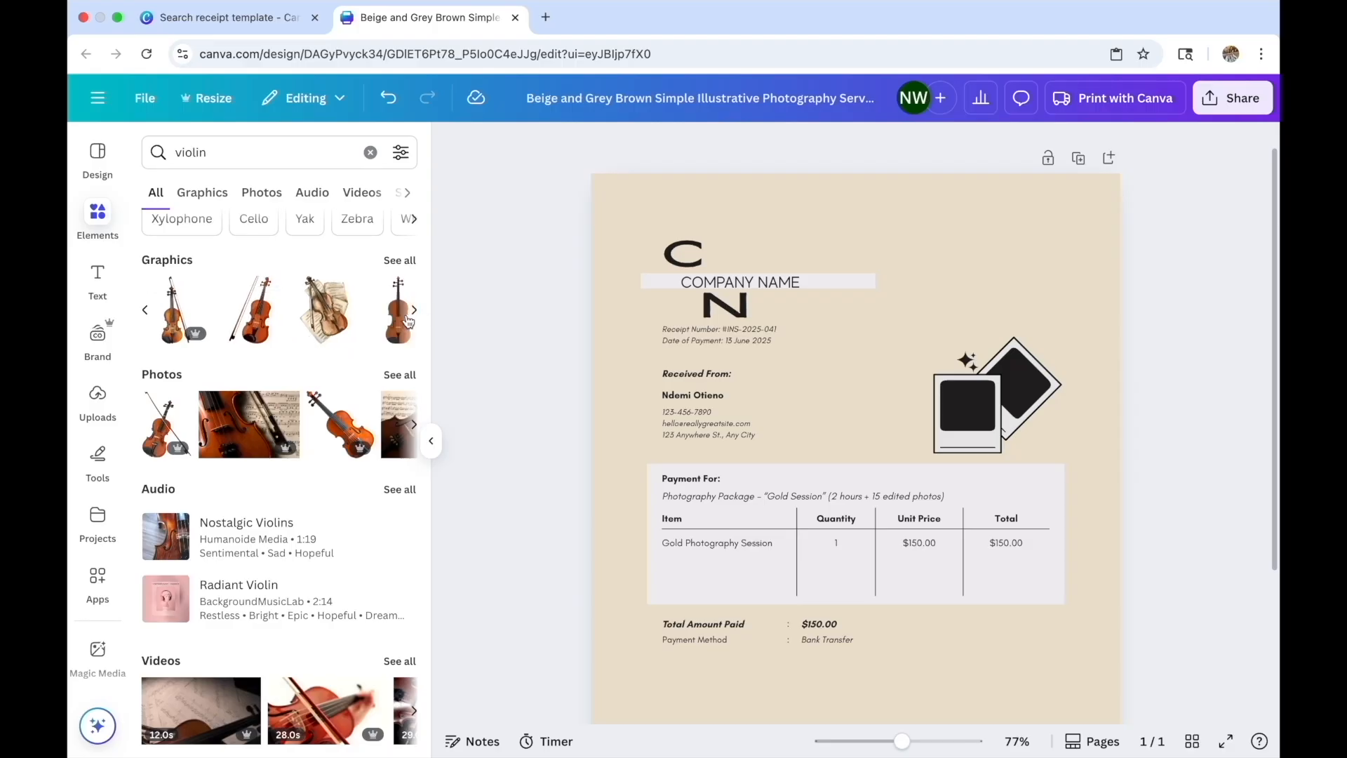
left_click(400, 260)
left_click(156, 191)
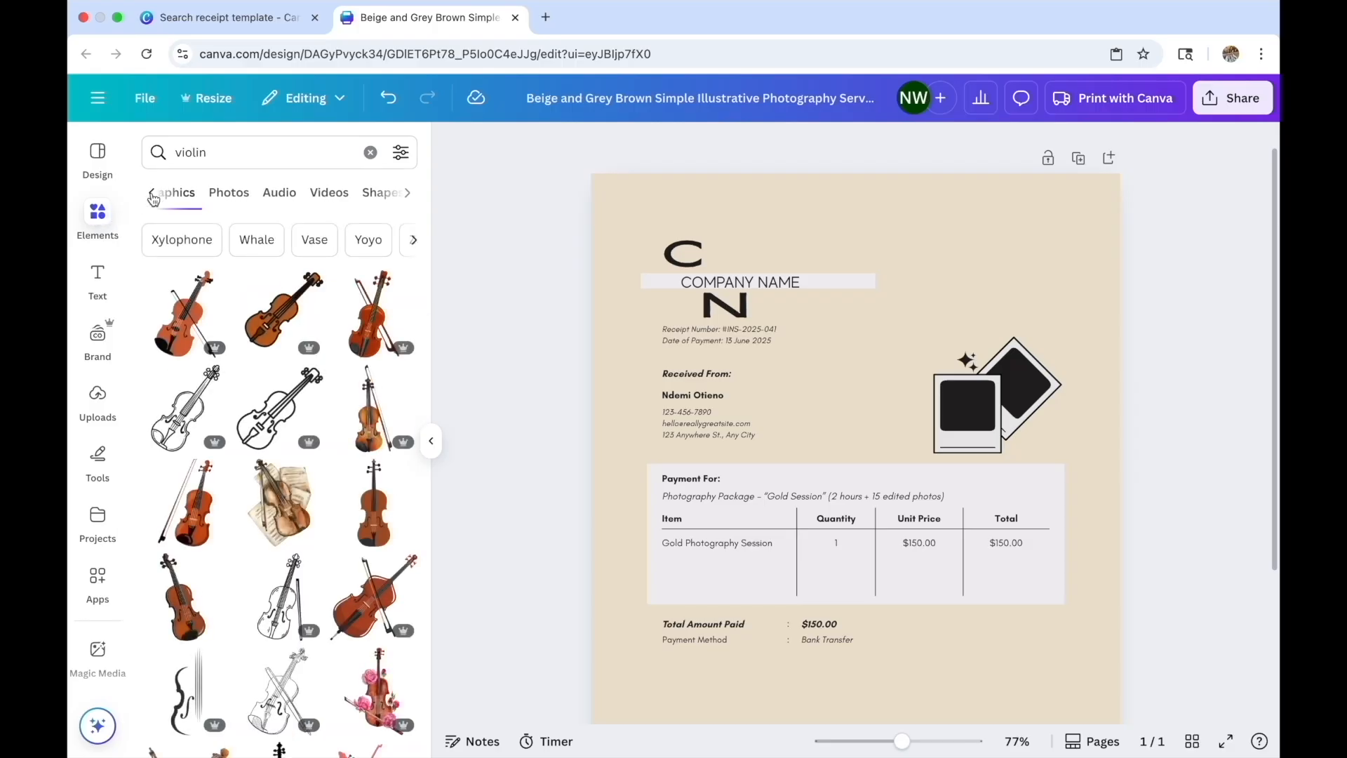
left_click(370, 153)
Add the orange blob shape, move it to the top-right corner, and recolour it grey
left_click(250, 315)
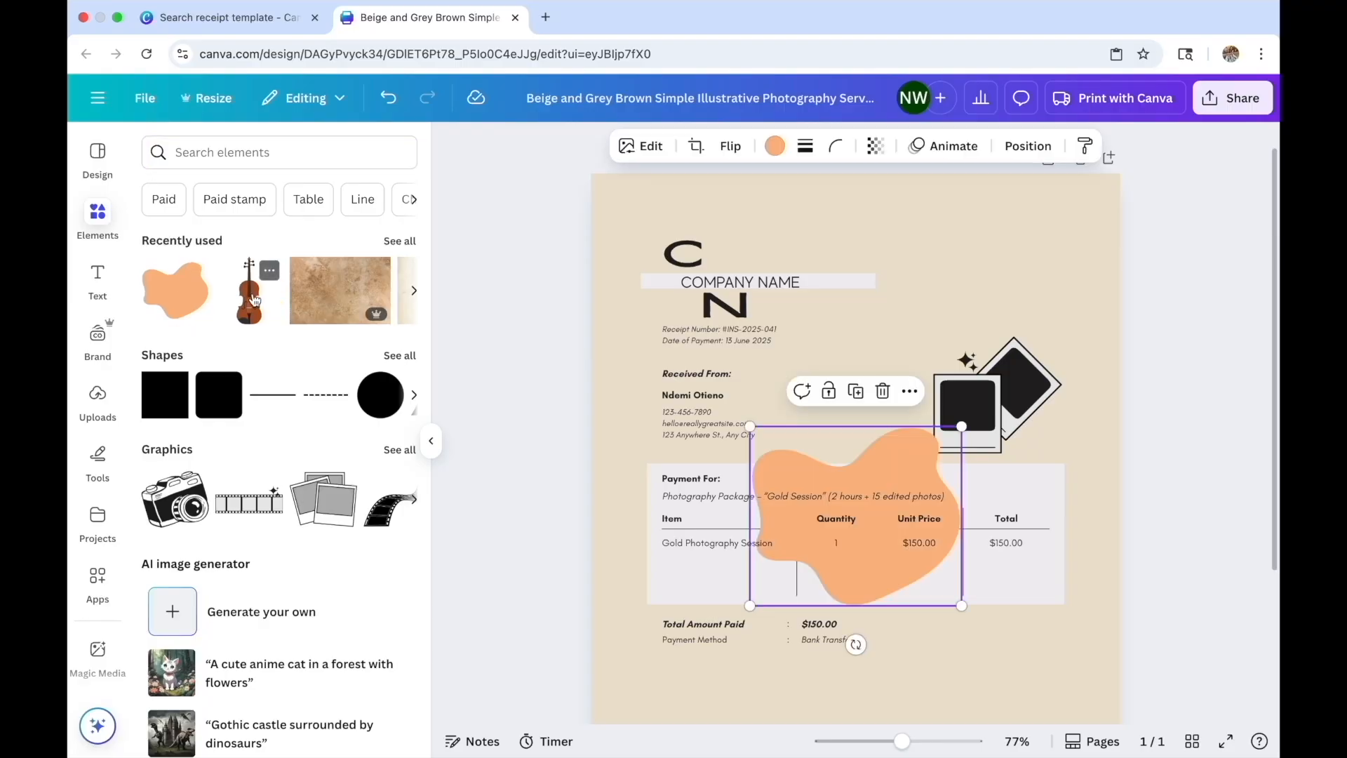
left_click_drag(858, 426, 1061, 146)
left_click(766, 147)
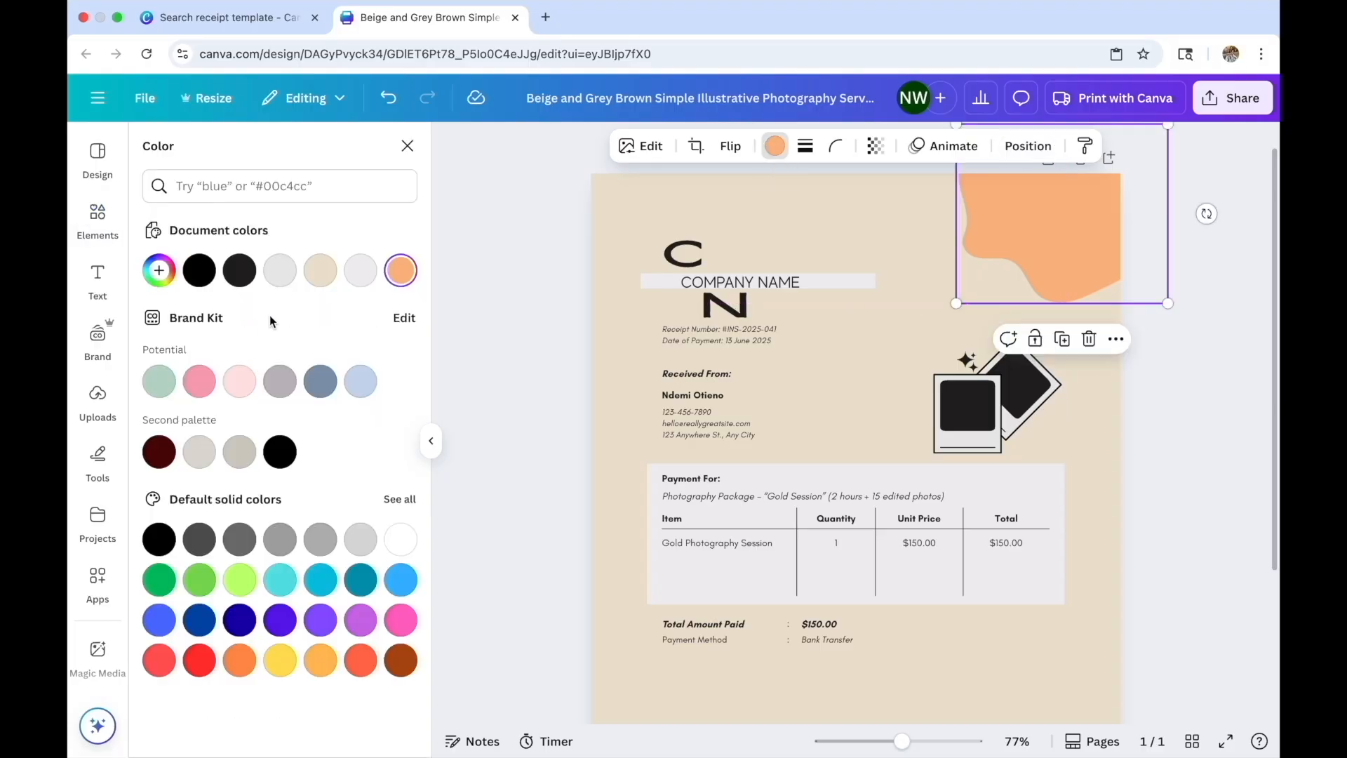
left_click(320, 271)
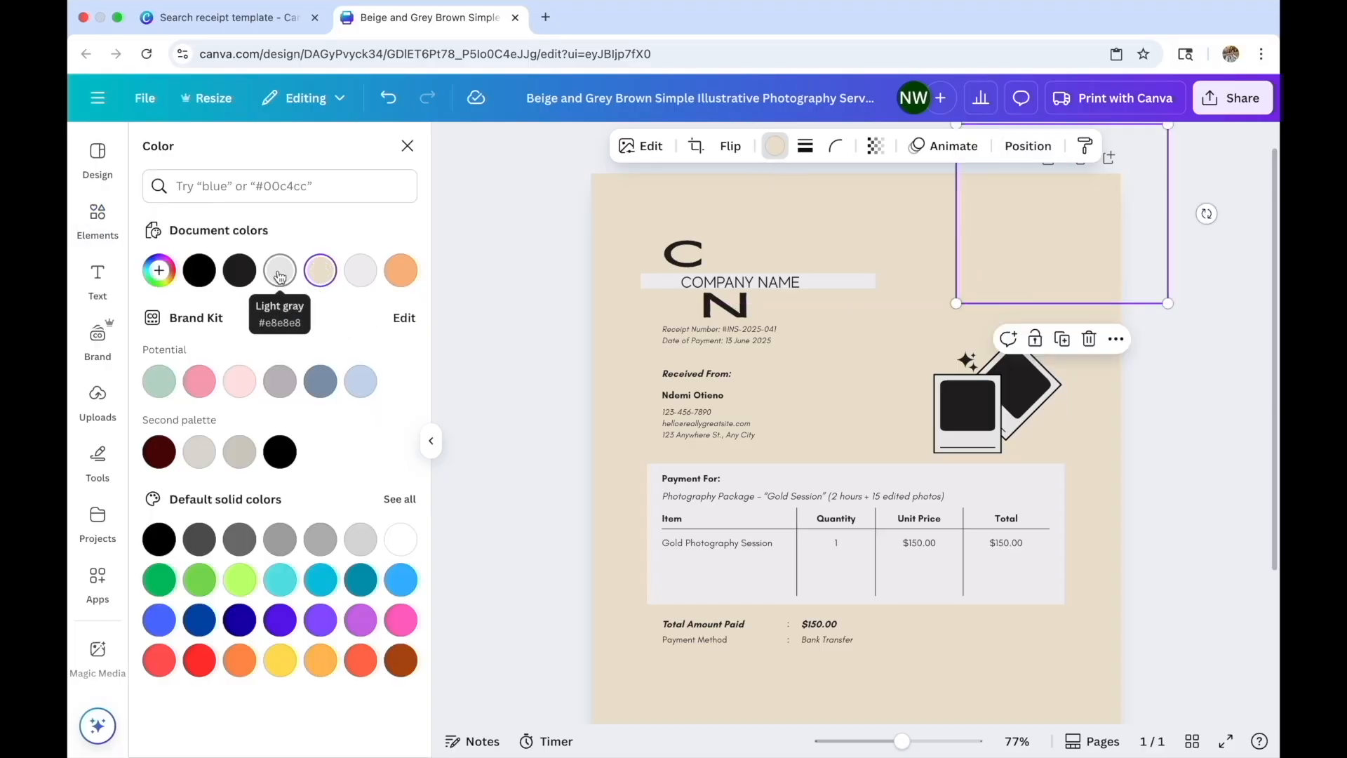
left_click(200, 452)
Darken the page background to tan with the custom colour picker
scroll(249, 430, "down", 2)
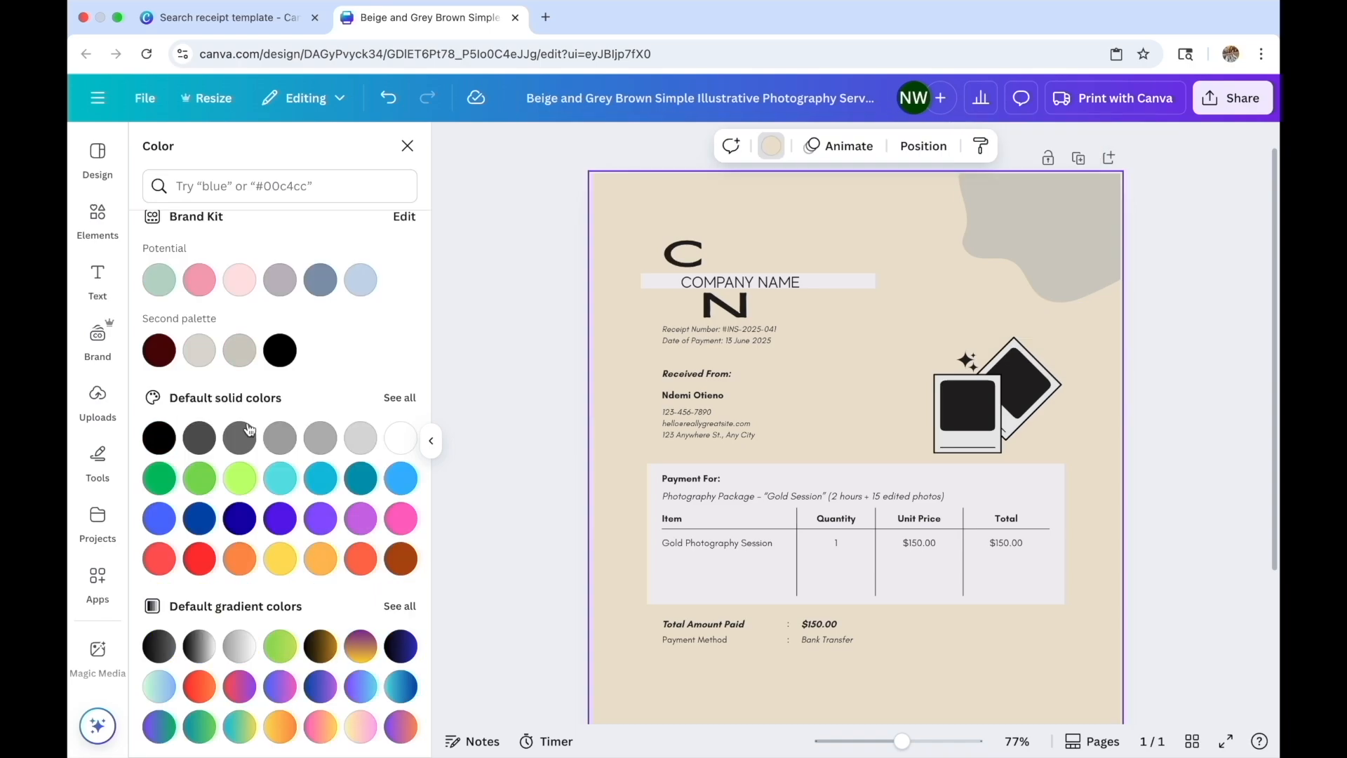
scroll(158, 239, "up", 2)
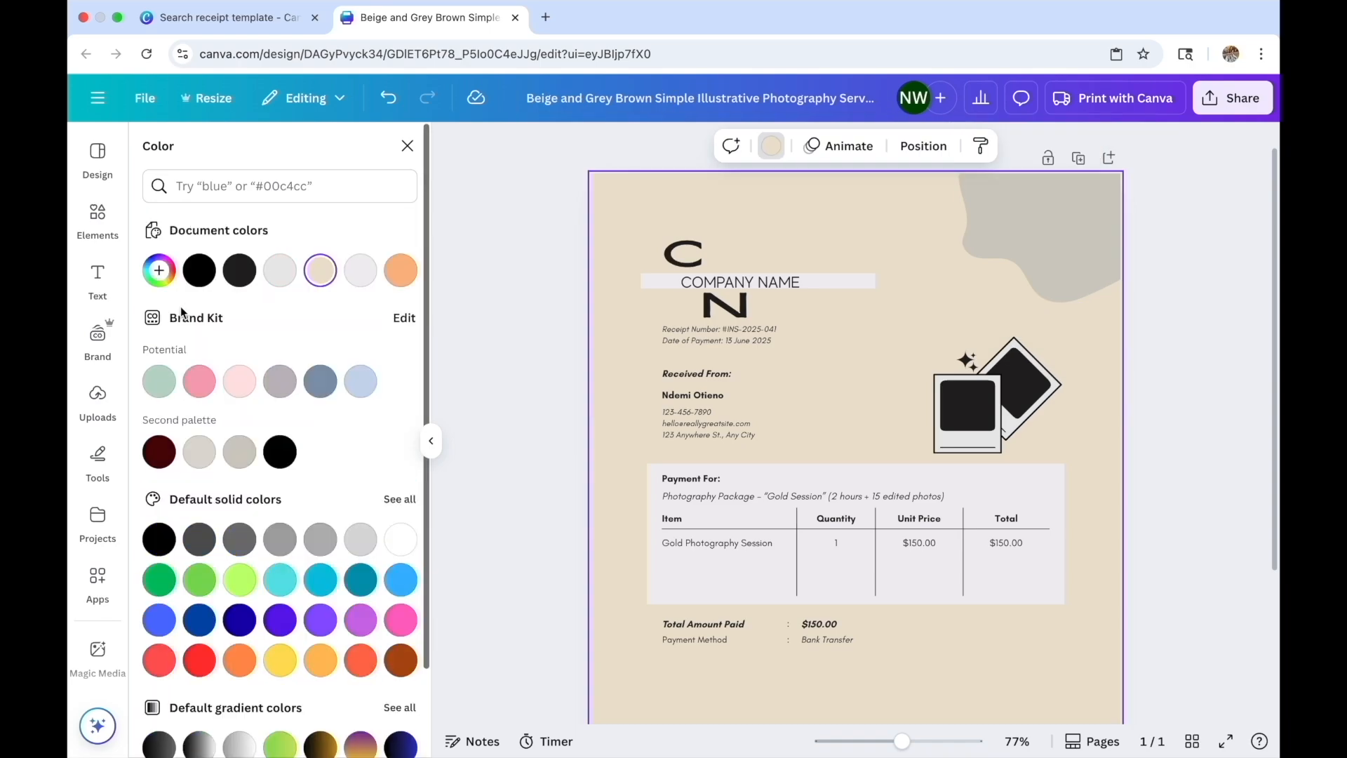
left_click(153, 267)
mouse_move(208, 366)
left_mouse_down()
mouse_move(230, 362)
mouse_move(204, 351)
mouse_move(208, 376)
mouse_move(221, 366)
mouse_move(204, 367)
left_mouse_up()
Darken the corner blob to dark grey and delete the polaroid graphic
left_click(1077, 181)
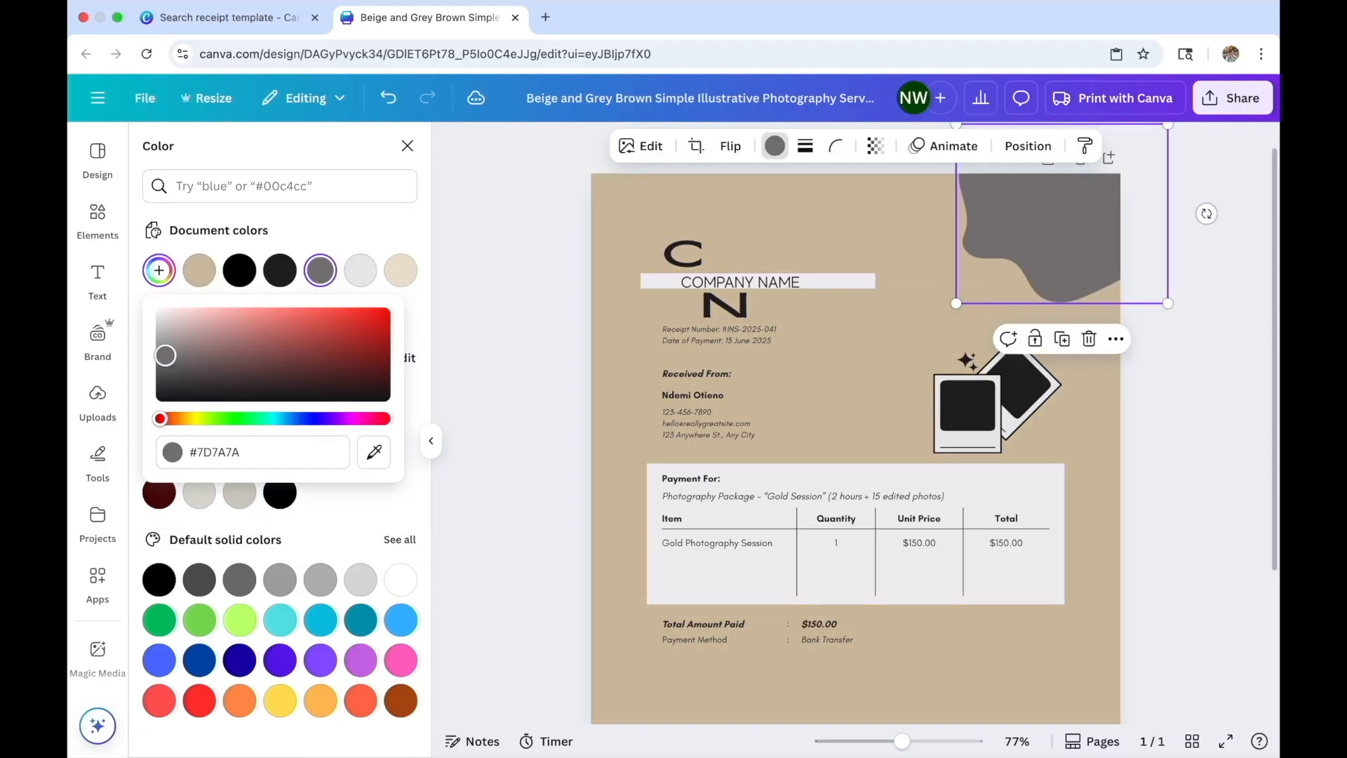
mouse_move(165, 355)
left_mouse_down()
mouse_move(167, 342)
mouse_move(164, 377)
left_mouse_up()
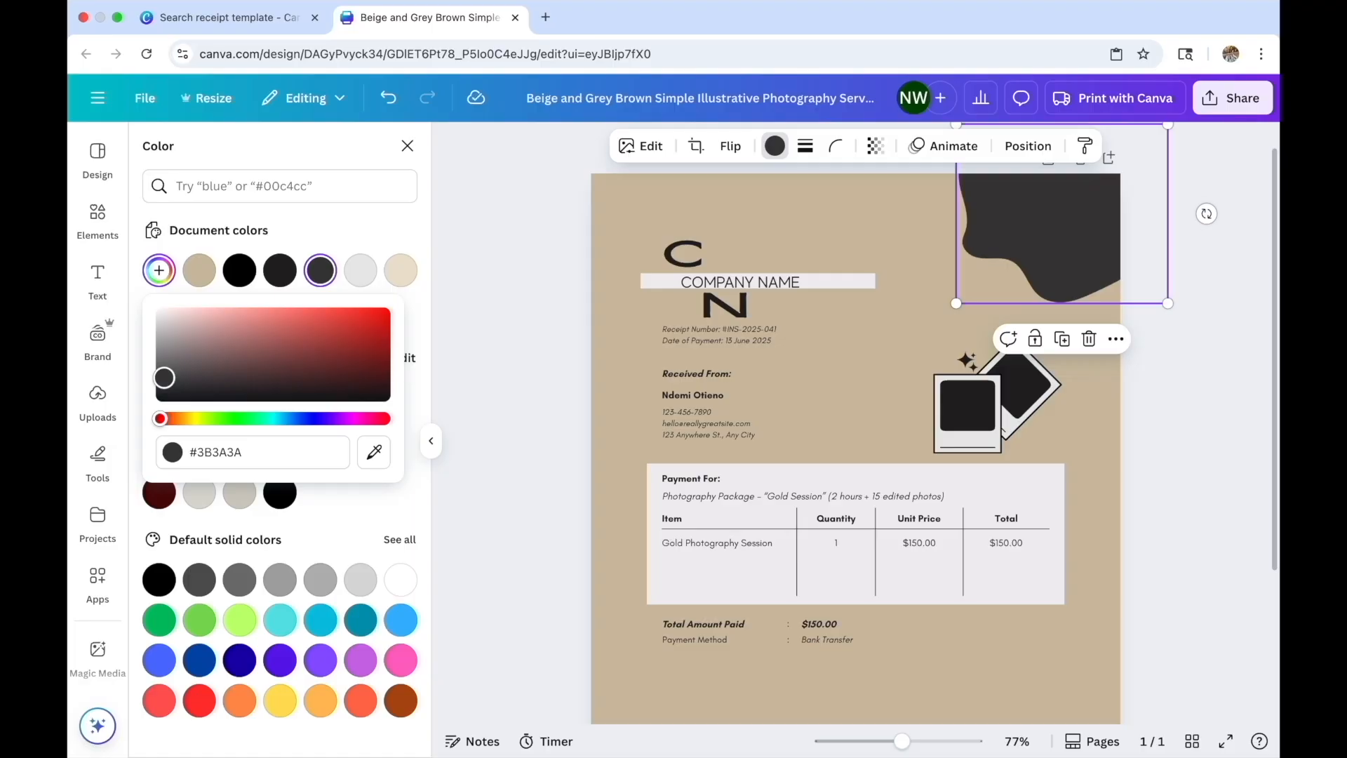
left_click(967, 398)
key("Delete")
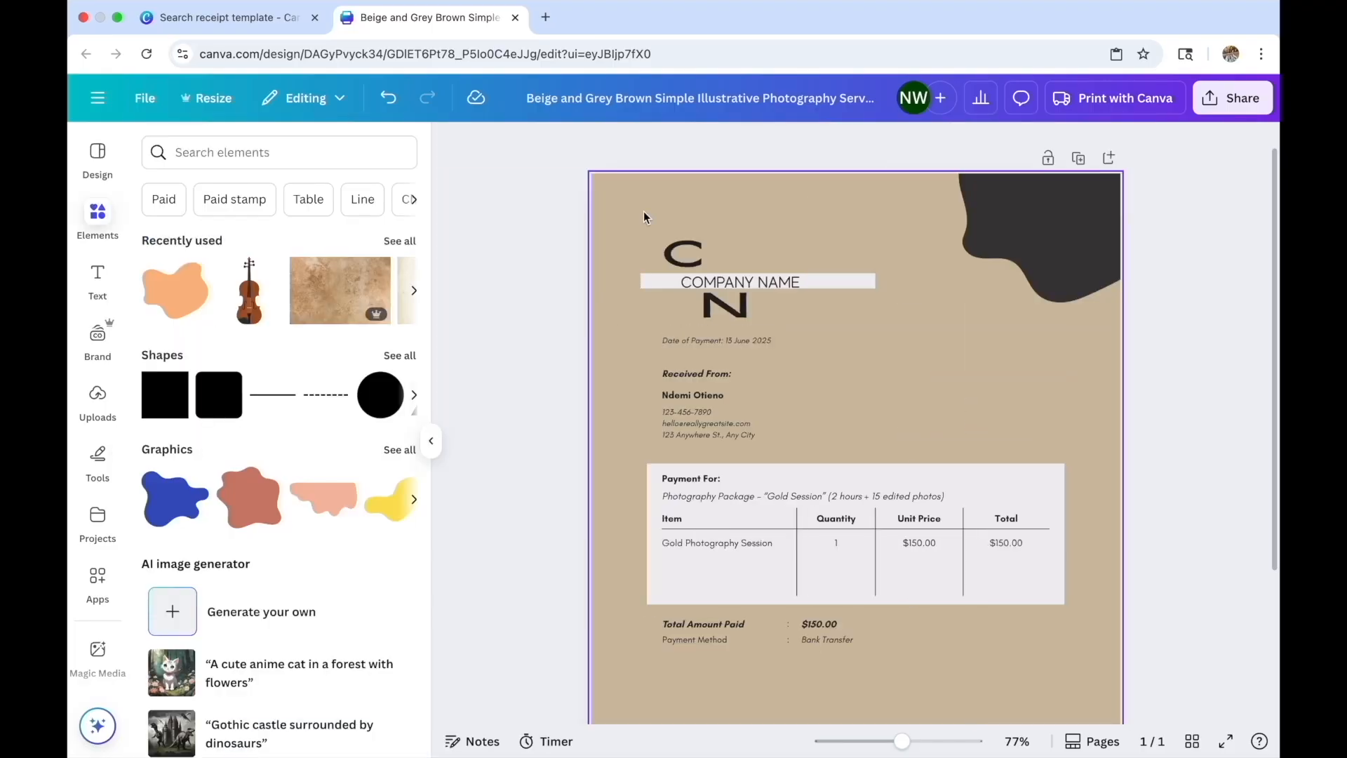
Restore the receipt number line, then retype the Received From label as 'Receipt date'
left_click(390, 103)
double_click(774, 329)
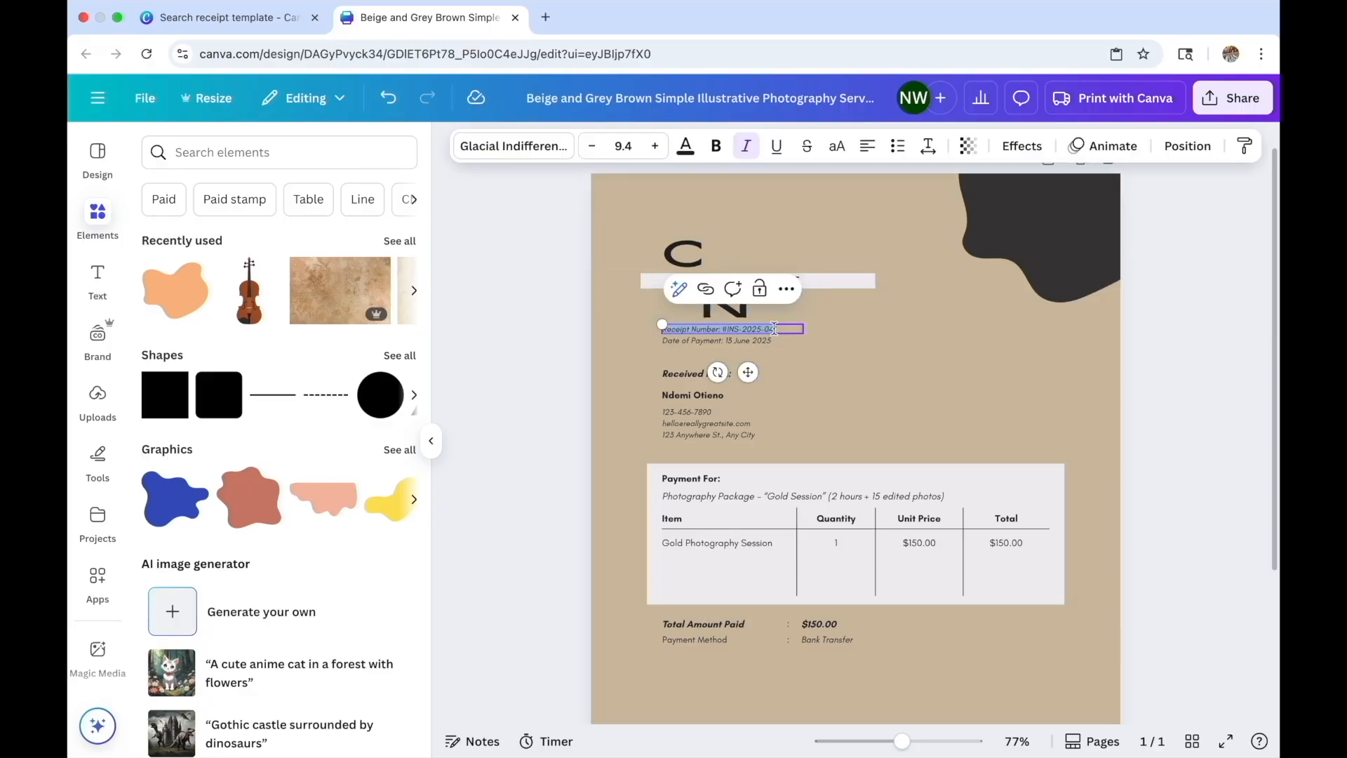
left_click(776, 329)
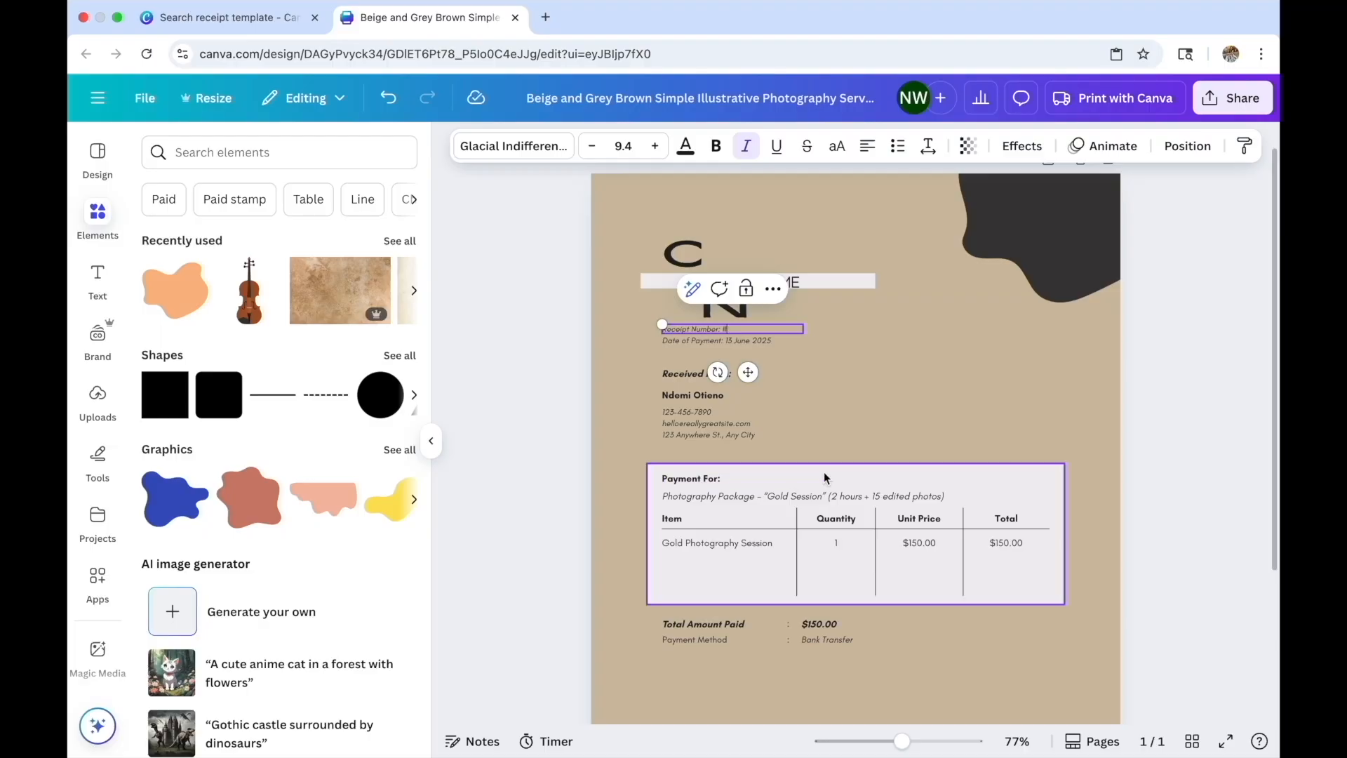
left_click(875, 479)
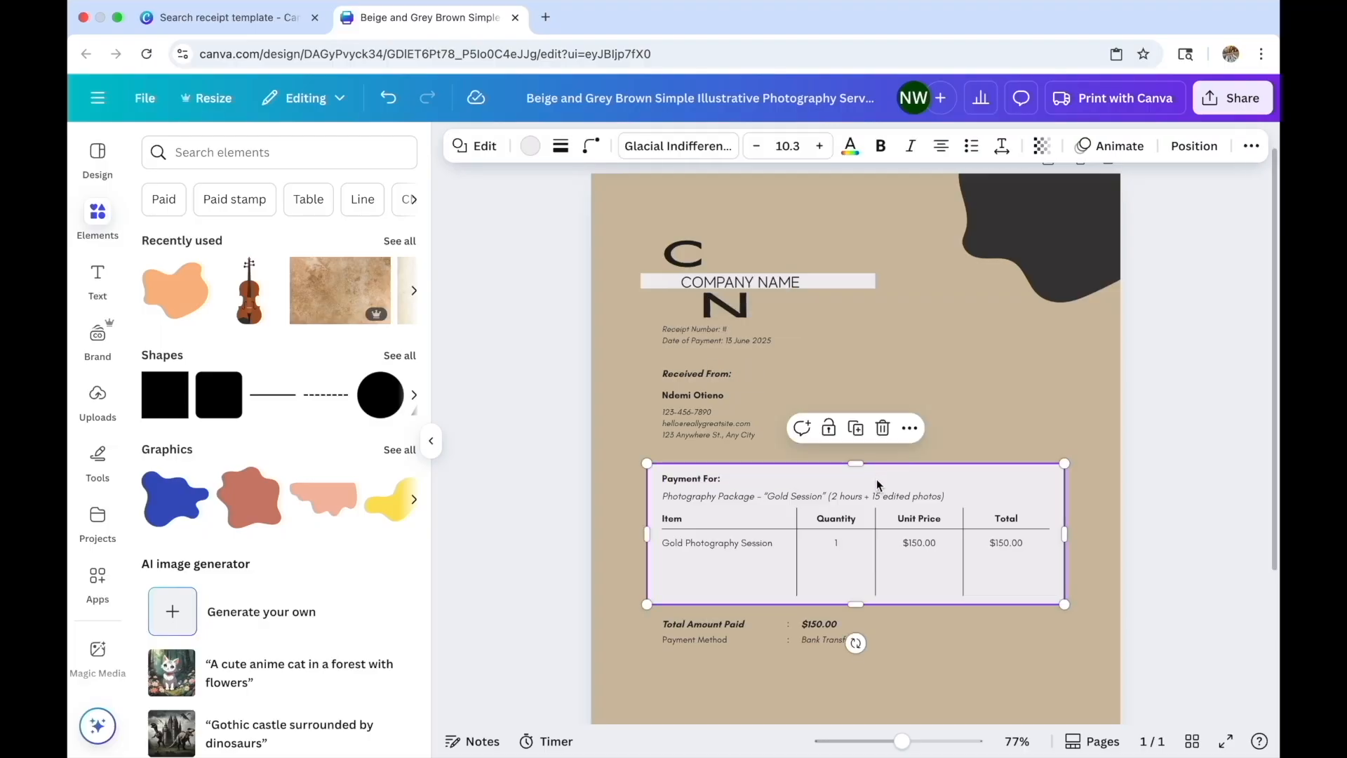
left_click(693, 376)
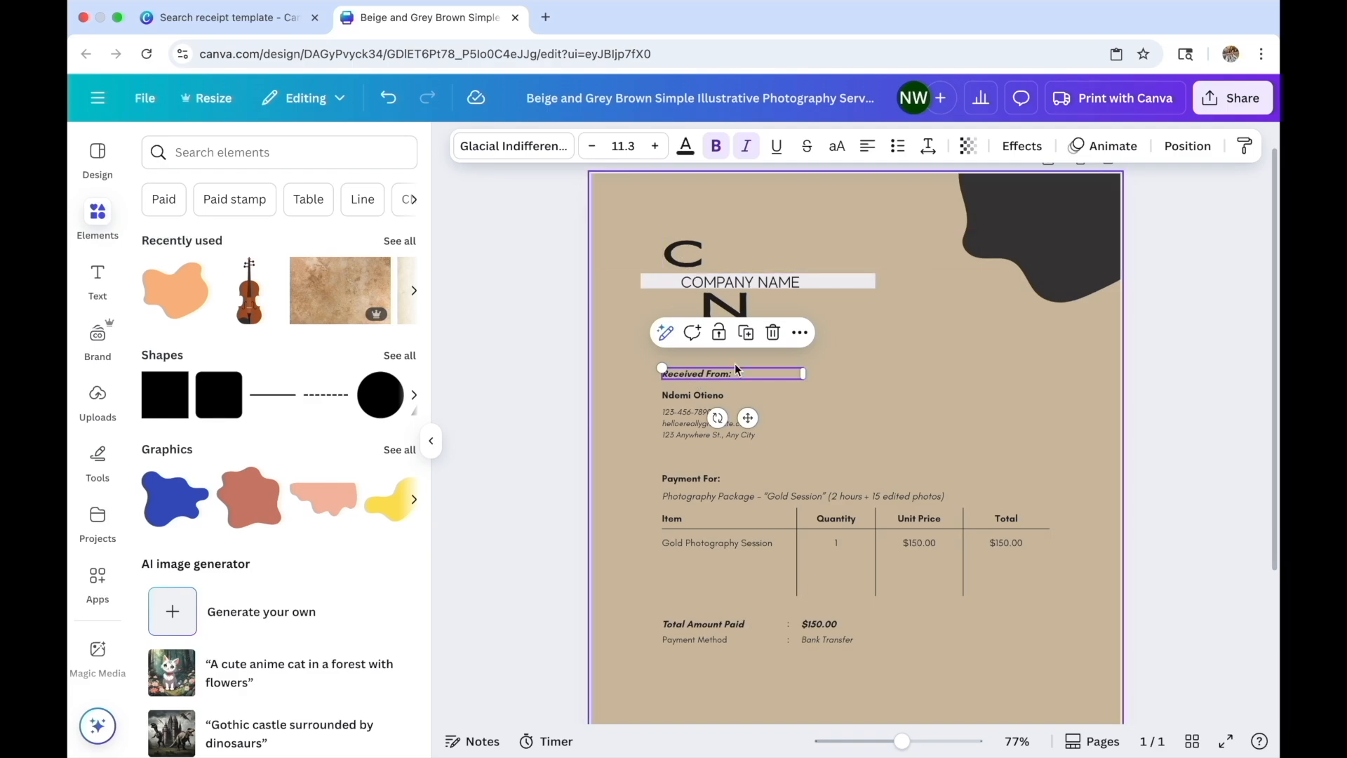
type("Receipt d")
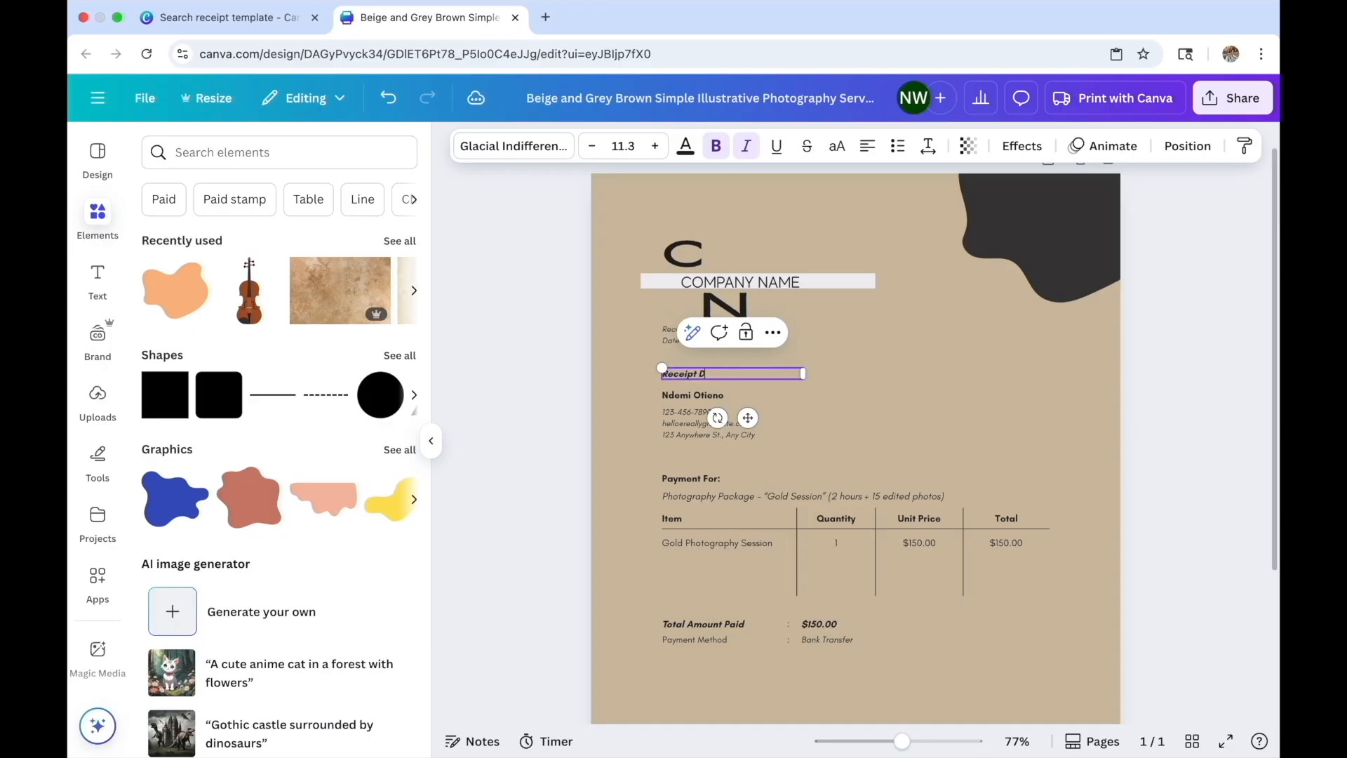
type("ate")
Duplicate the Receipt date label, move the copy right, and retype it 'Item Description'
right_click(770, 363)
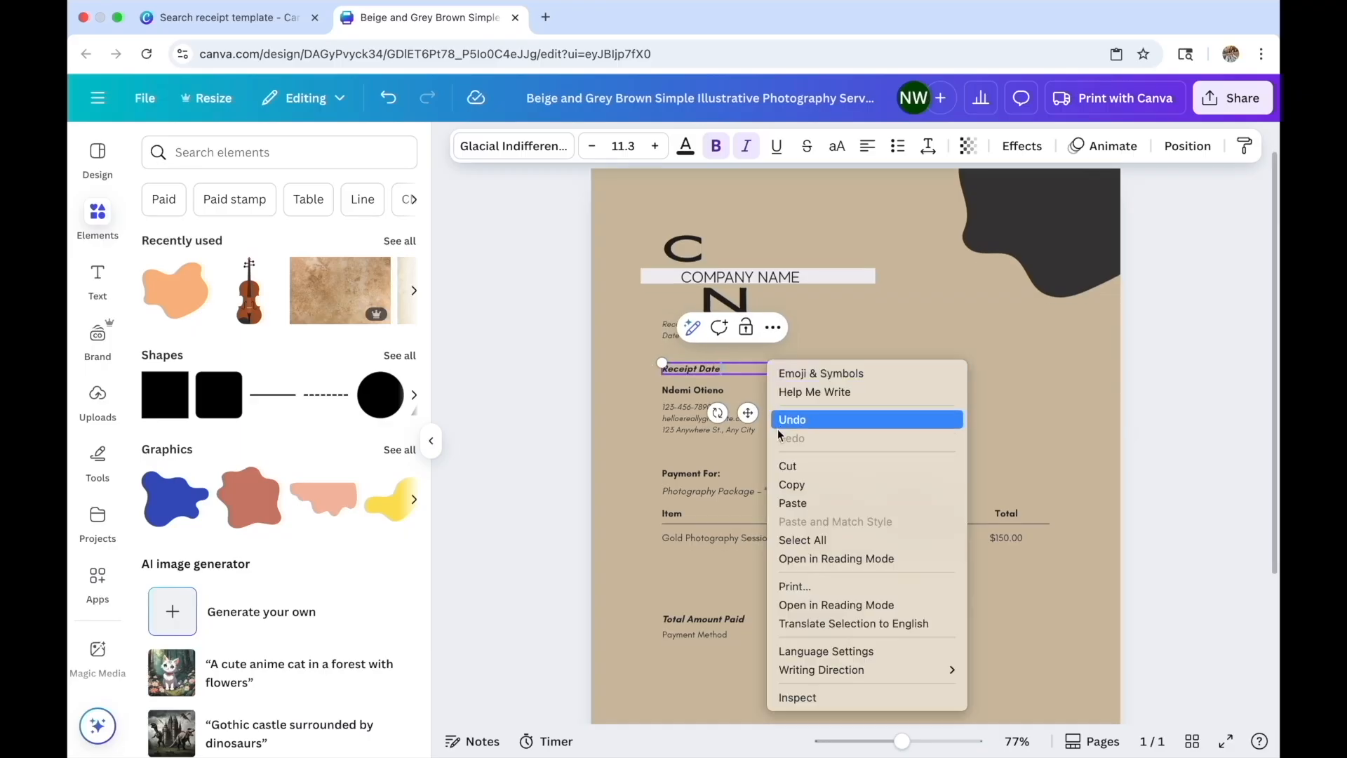
left_click(787, 493)
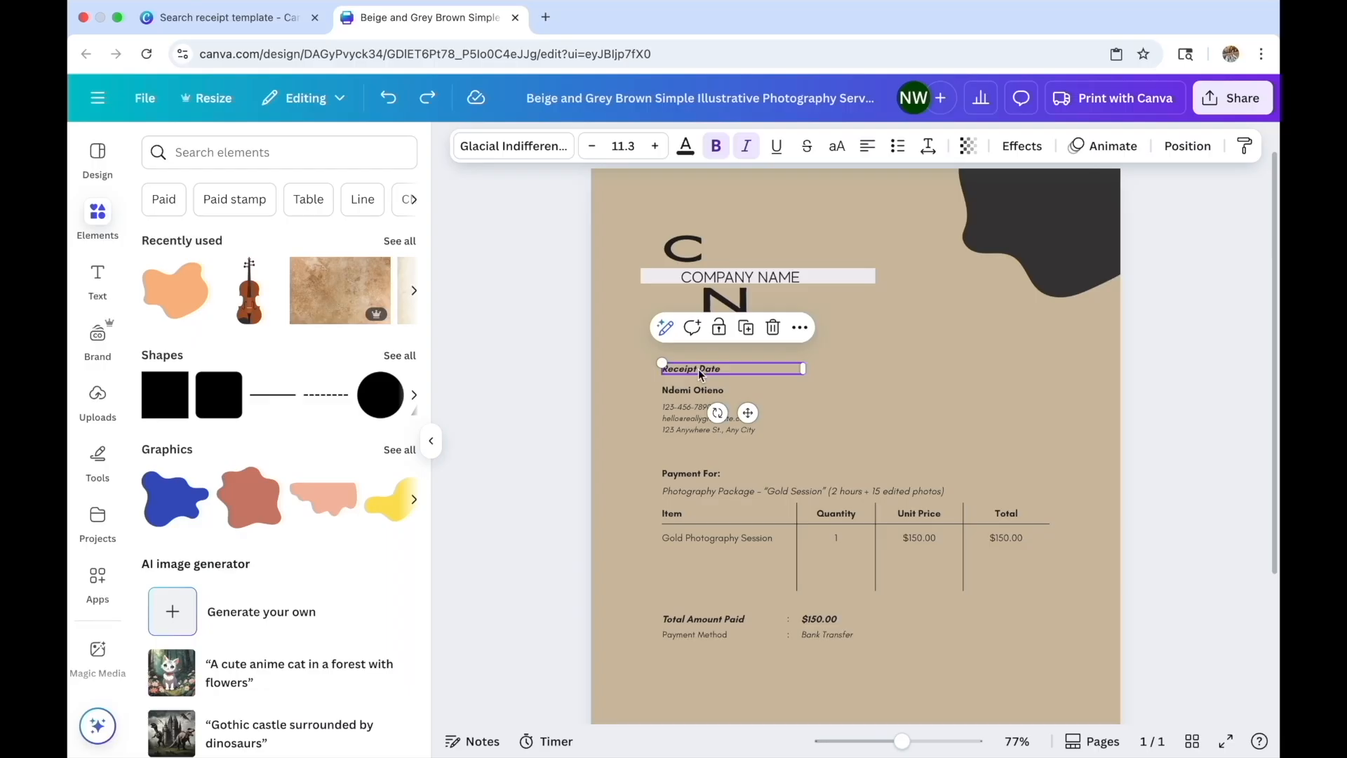
key("super+v")
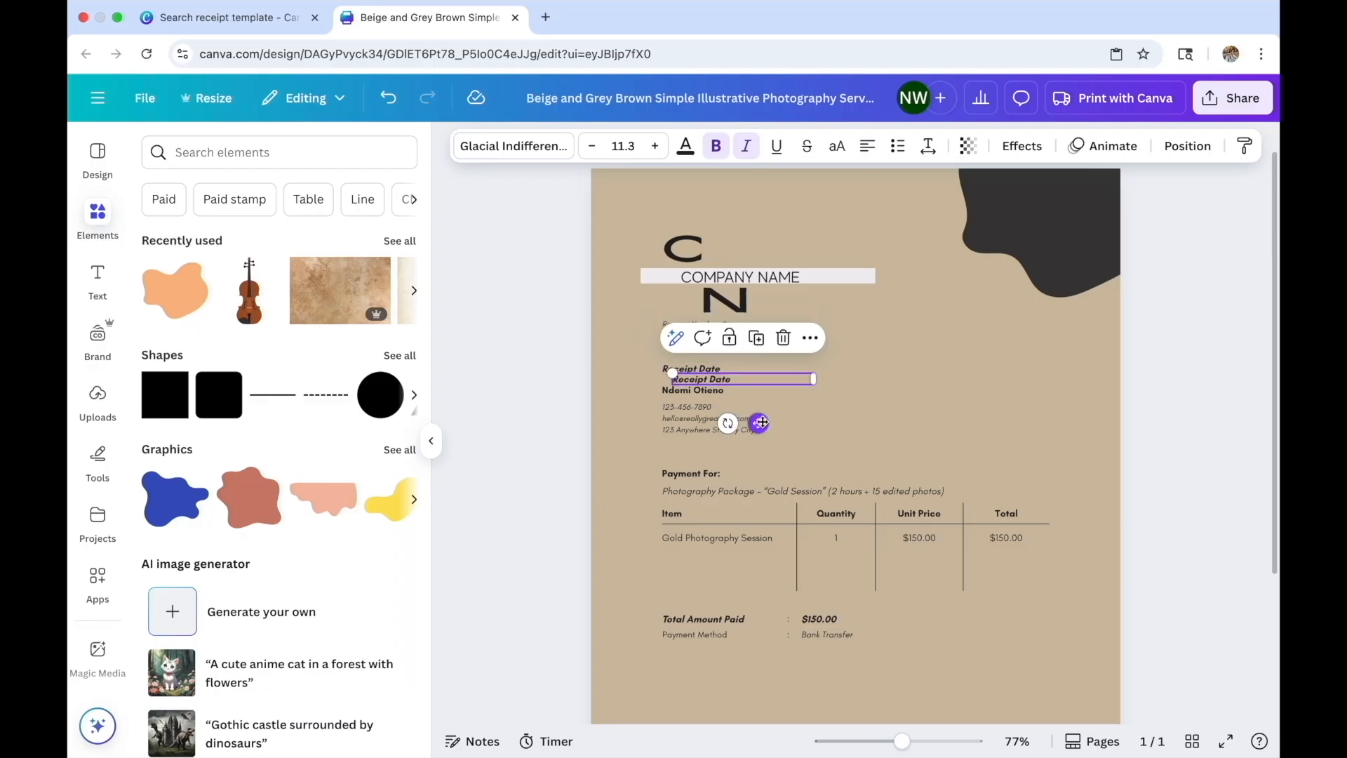
left_click_drag(762, 423, 903, 412)
double_click(881, 371)
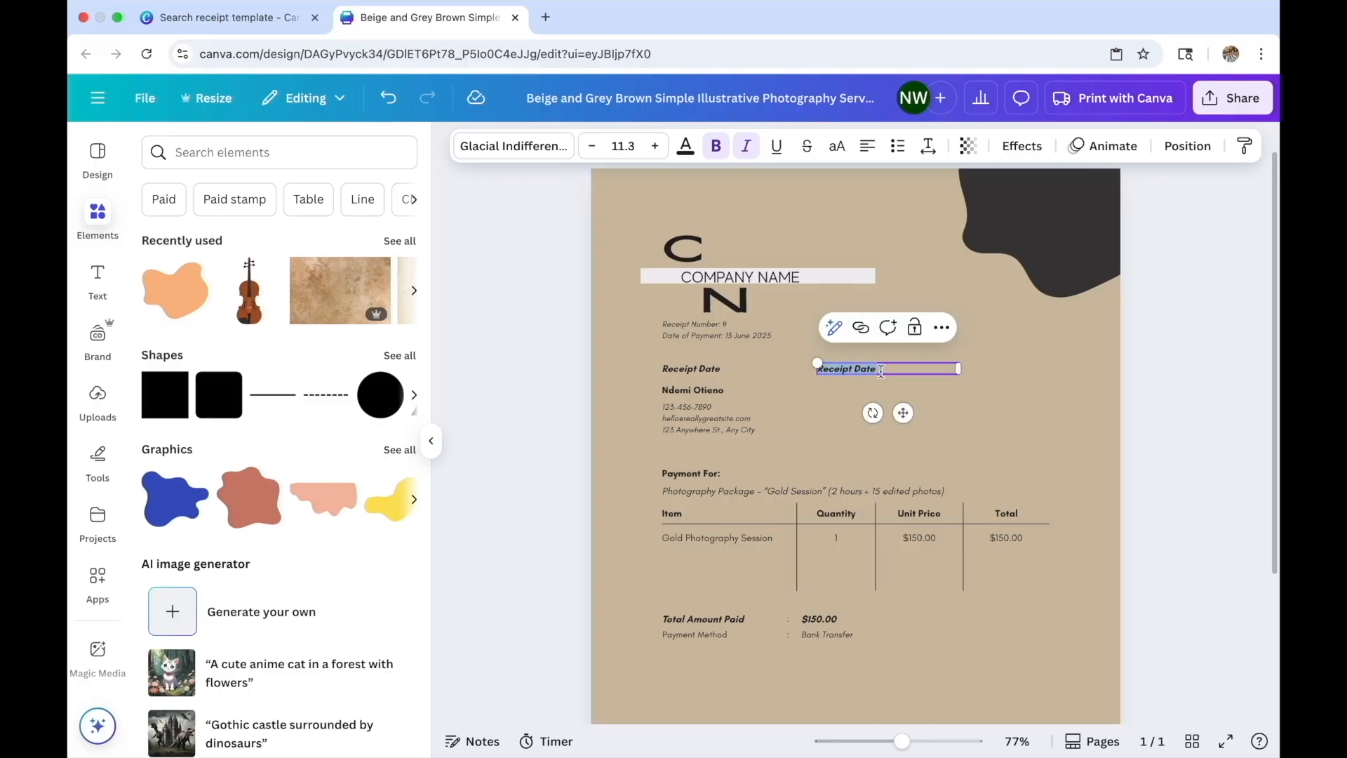
type("Item Description")
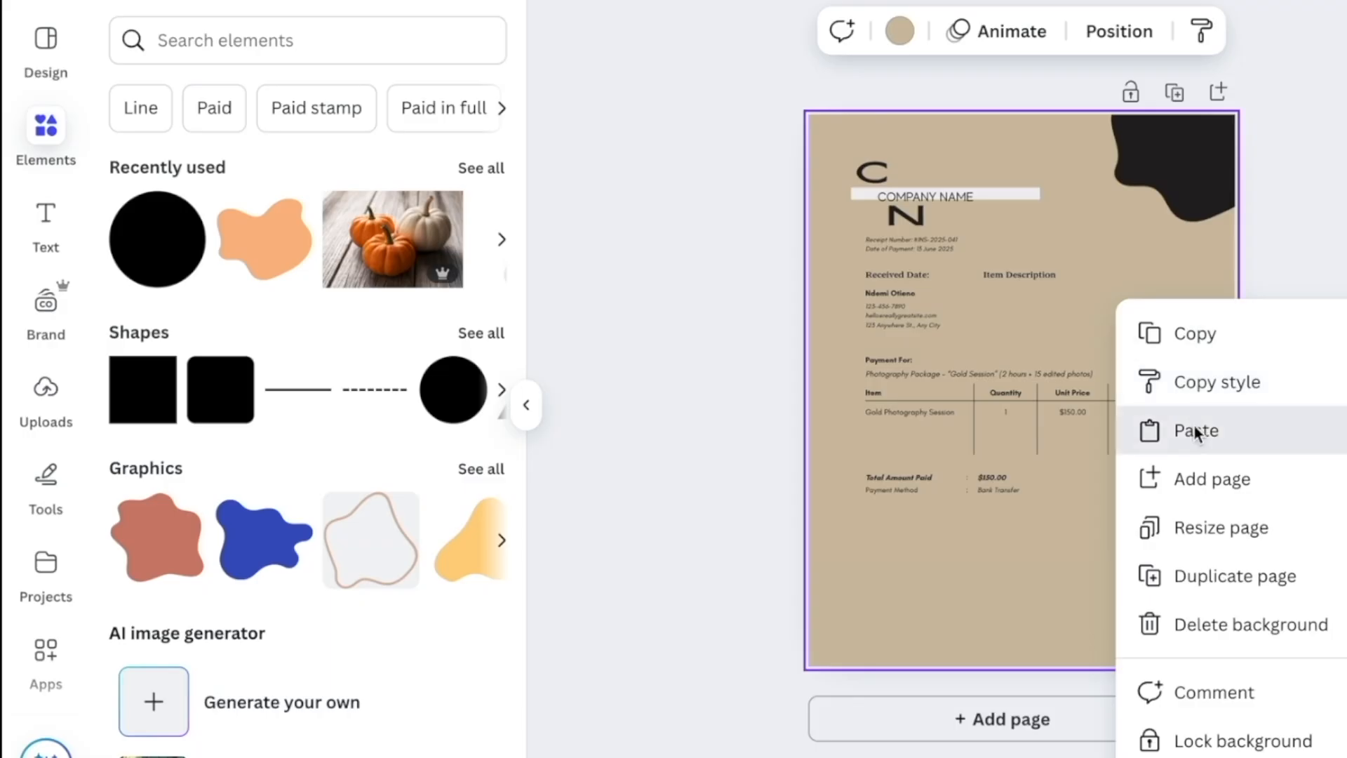
left_click(1182, 431)
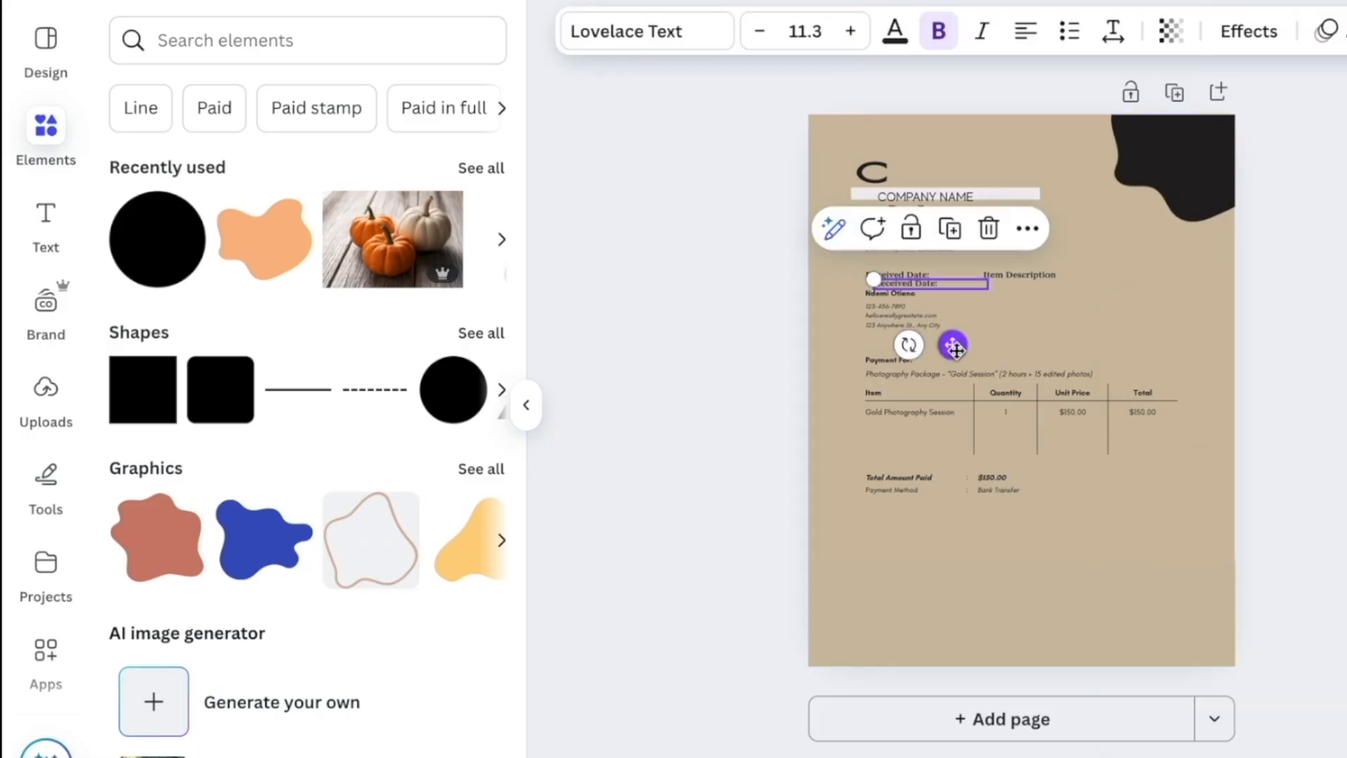
Place the pasted label right of Item Description and retype it as 'Amount'
left_click_drag(980, 349, 1175, 342)
double_click(1157, 274)
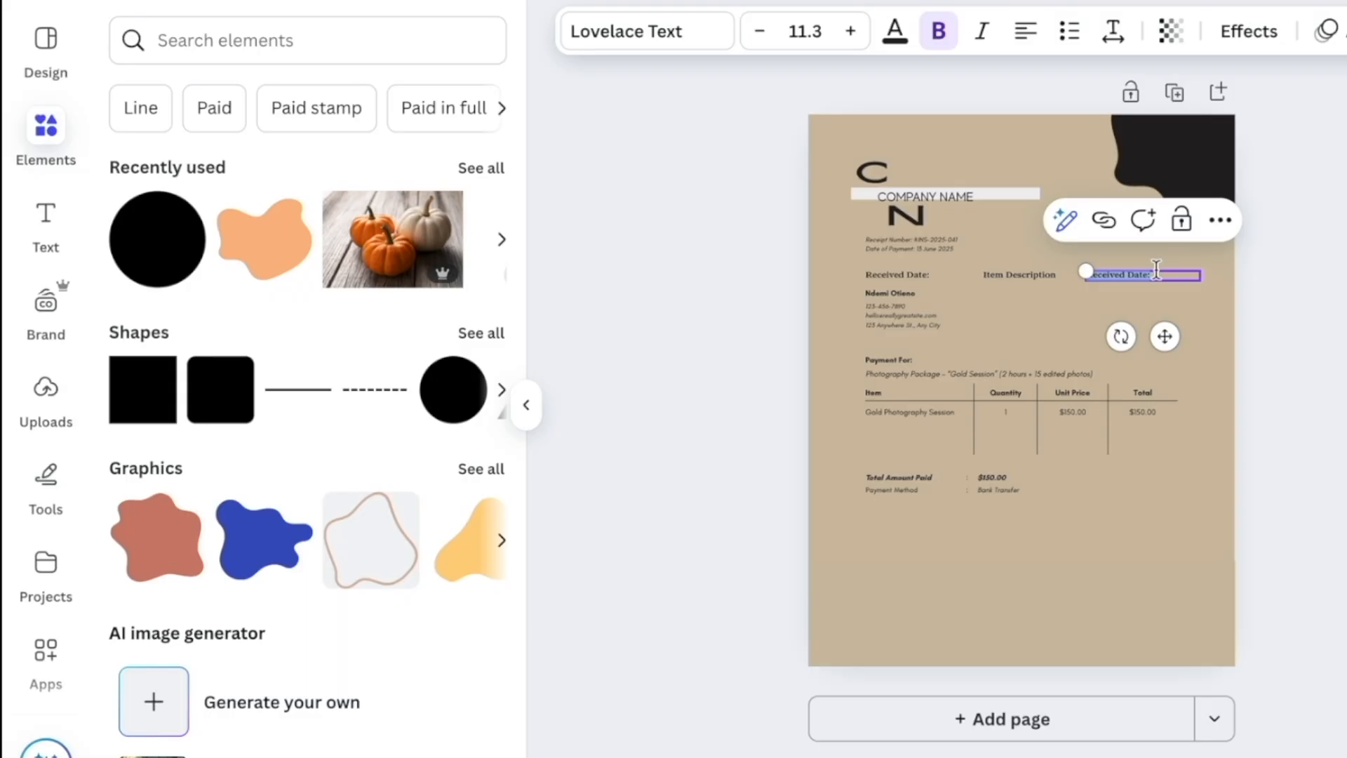
key("BackSpace")
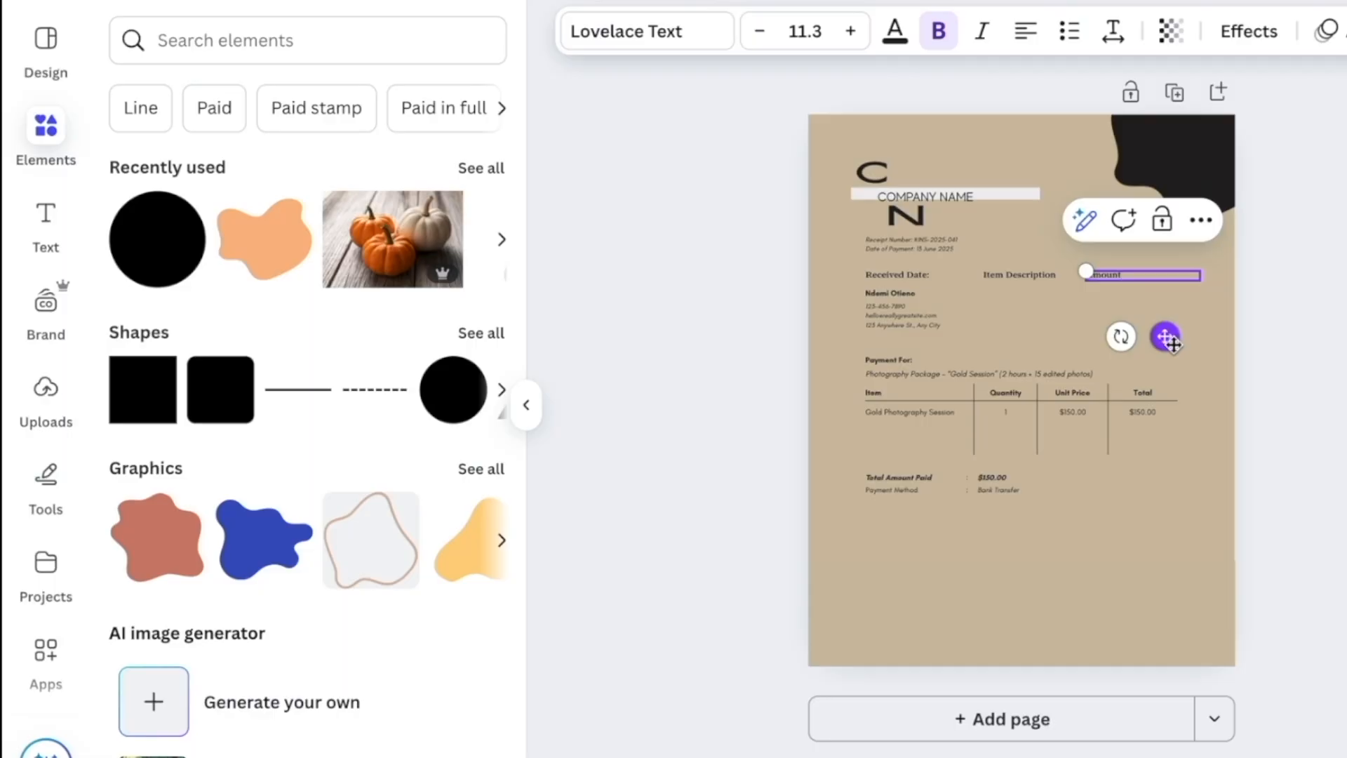
left_click_drag(1166, 338, 1203, 344)
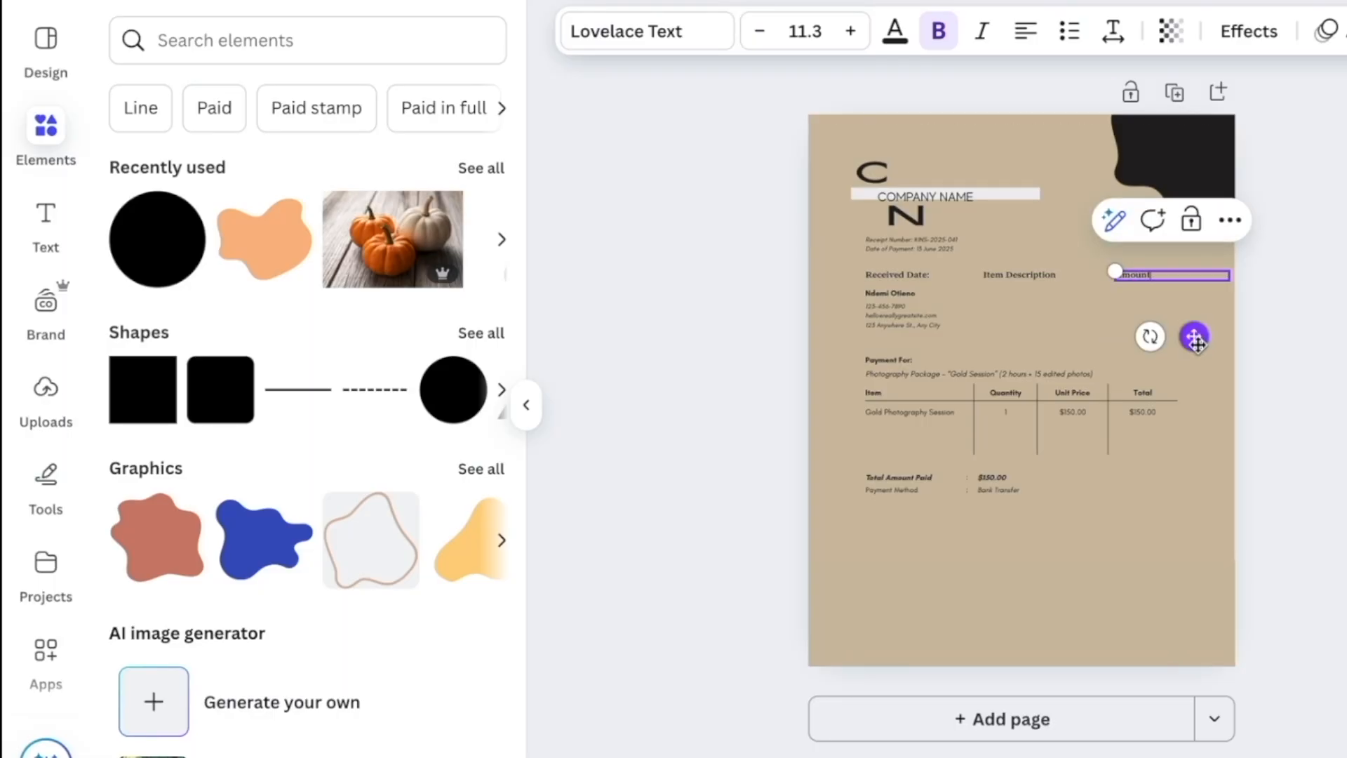
left_click(1048, 275)
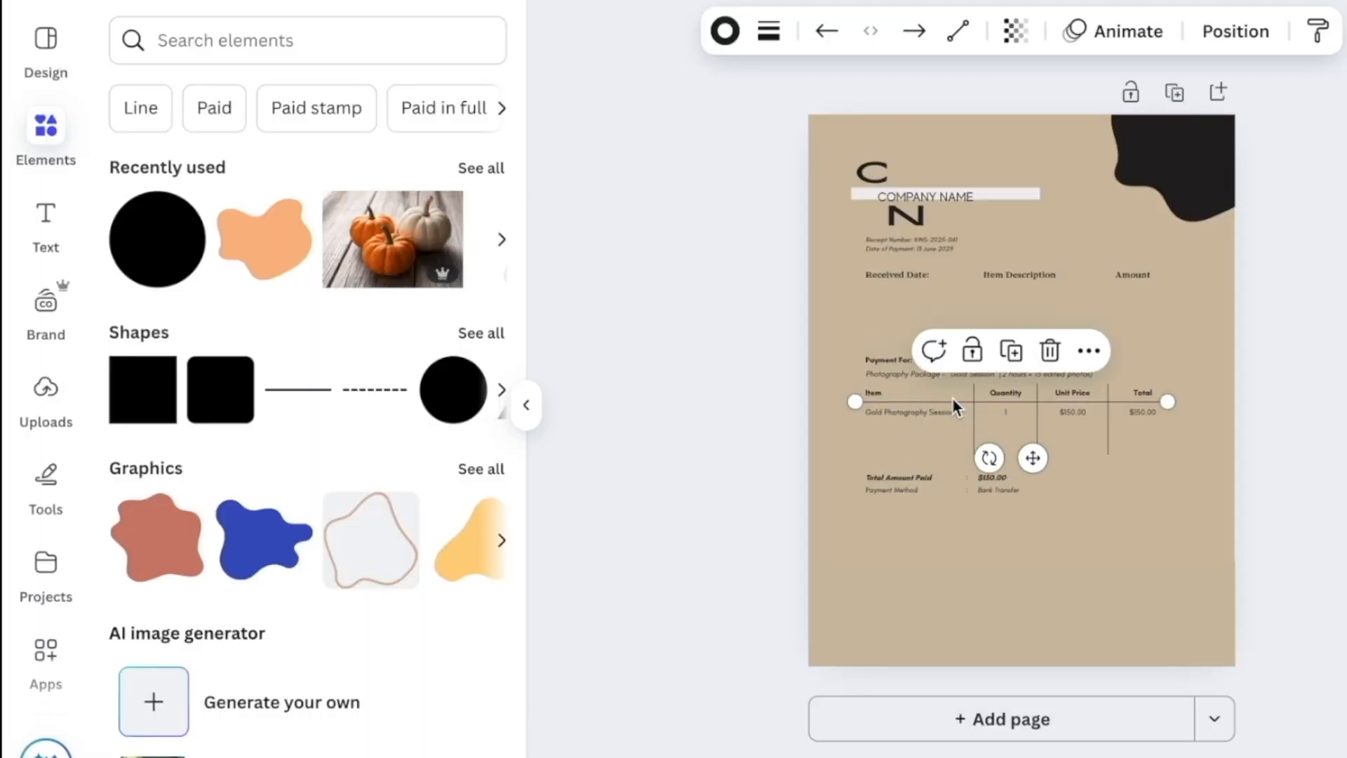
Move the divider line up, then delete the Item, Gold Photography Session, Quantity, Unit Price and Total texts
left_click_drag(953, 397, 952, 333)
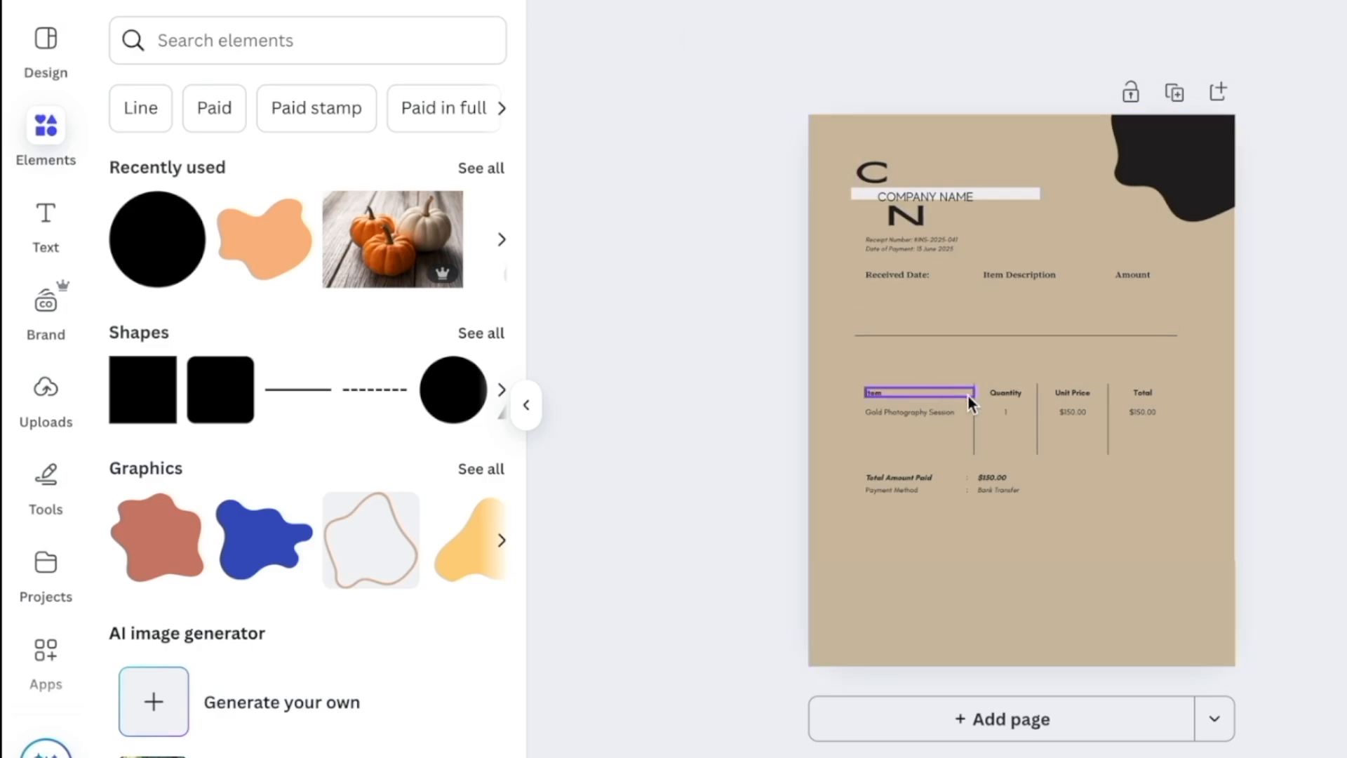
left_click(884, 395)
key("Delete")
left_click(886, 412)
key("Delete")
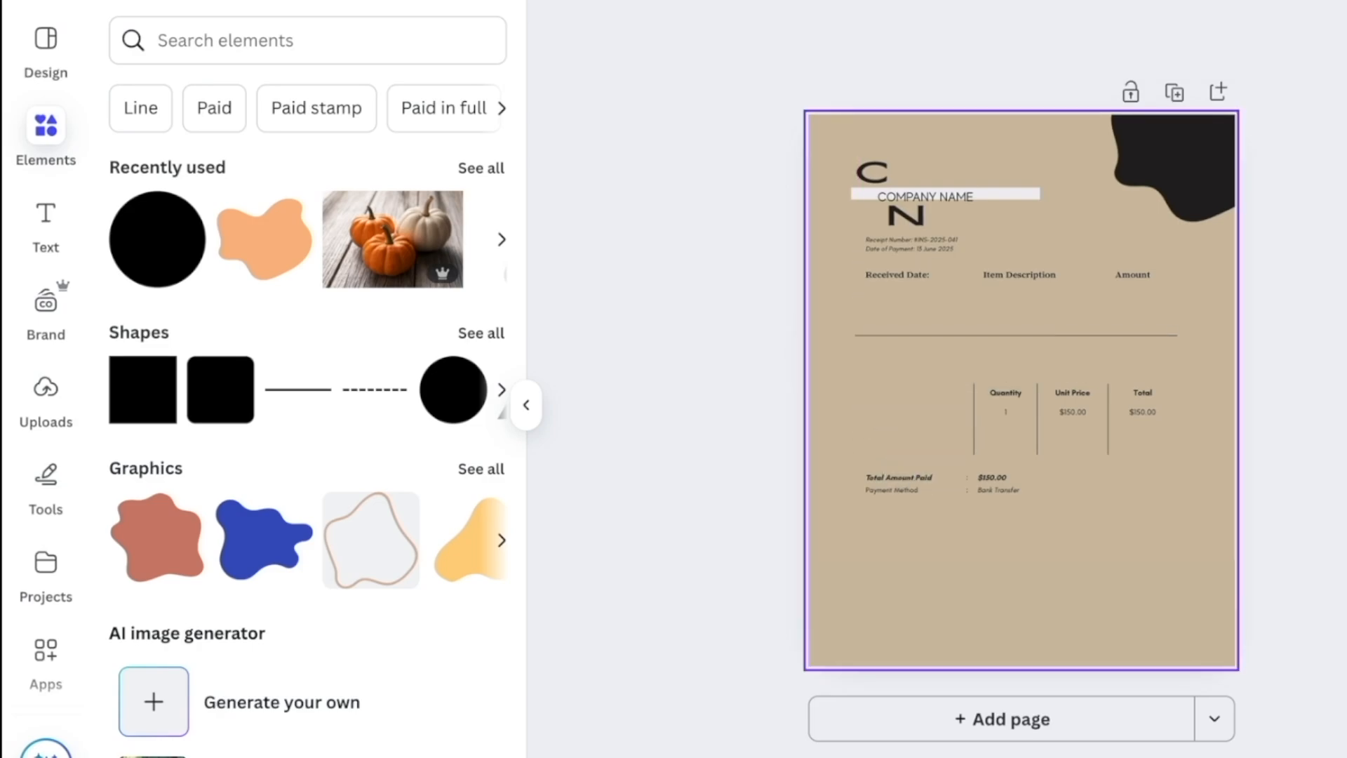
left_click(1011, 393)
key("Delete")
left_click(1072, 393)
key("Delete")
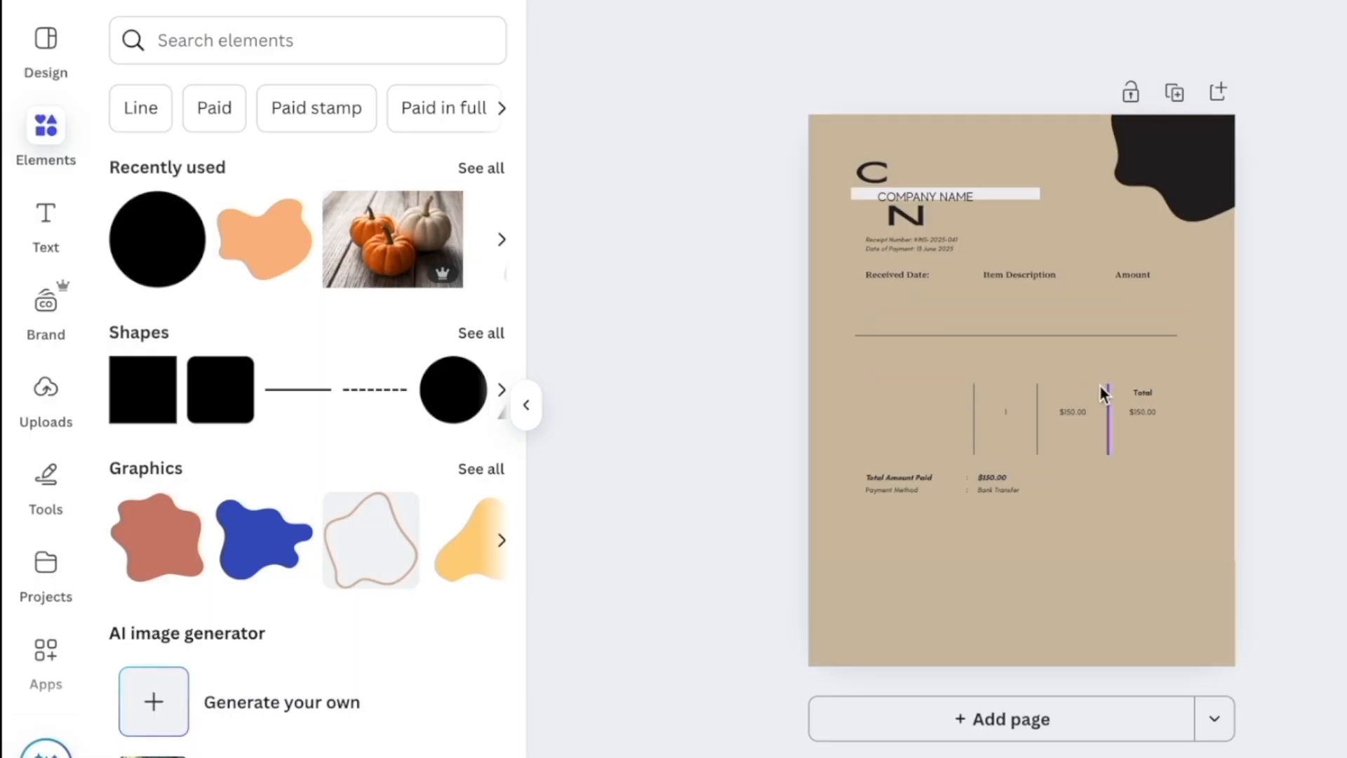
left_click(1152, 395)
key("Delete")
Delete both $150.00 values and the three vertical divider lines, then move Total Amount Paid up
left_click(1151, 414)
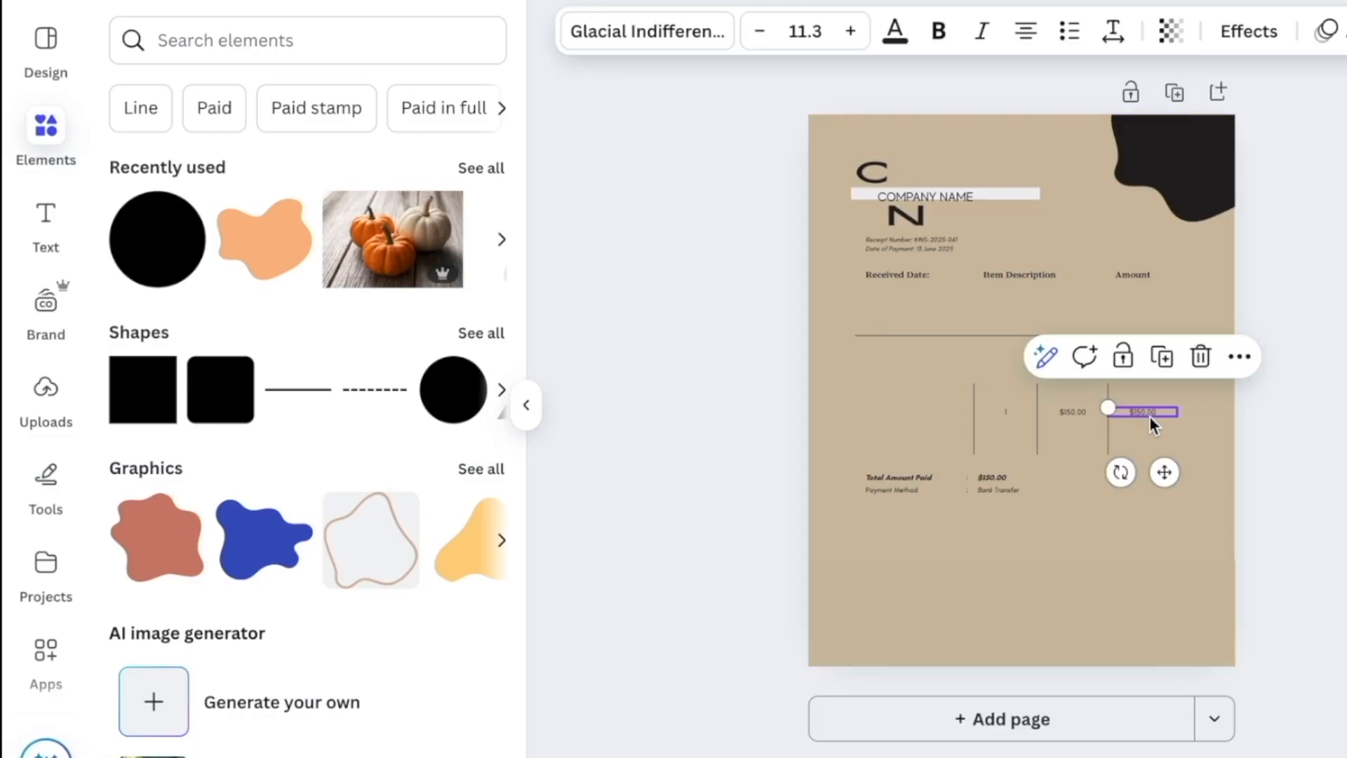
key("Delete")
left_click(1113, 412)
key("Delete")
left_click(1069, 414)
key("Delete")
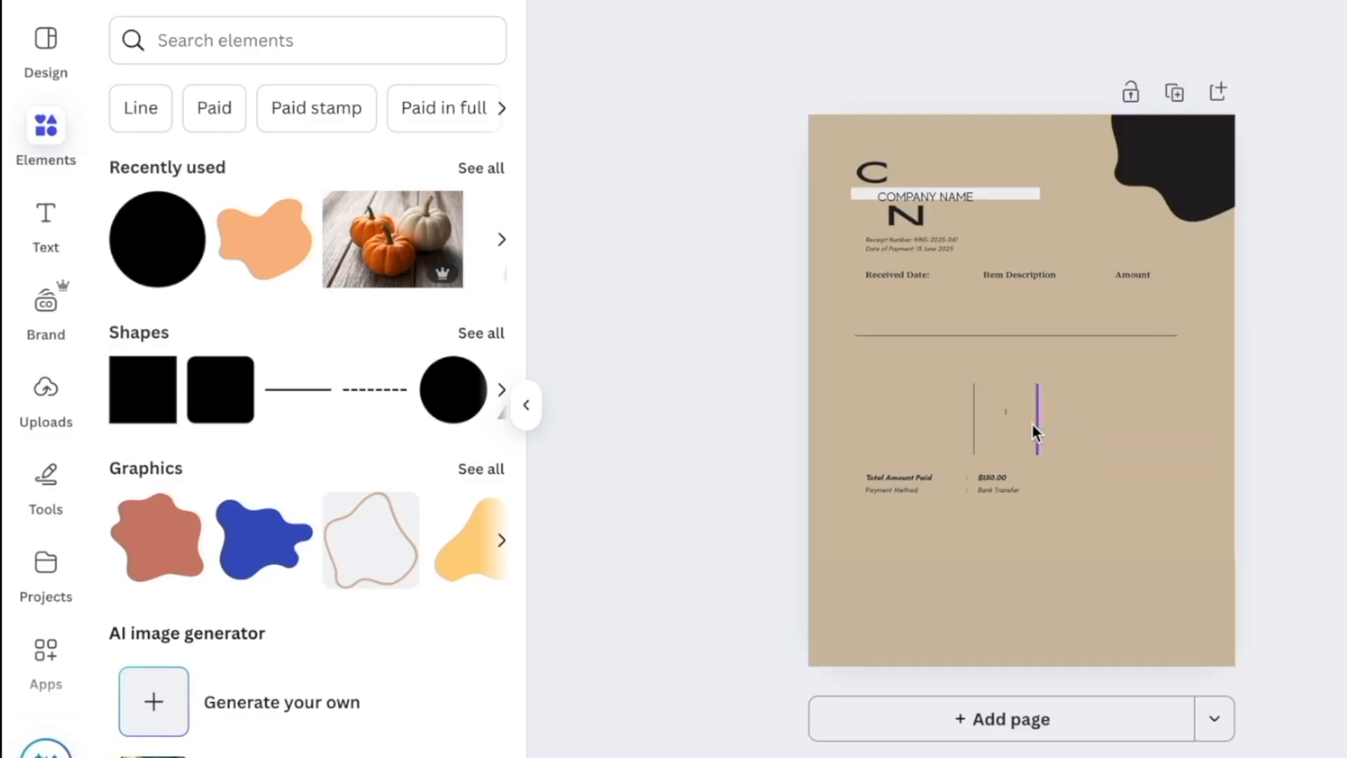
left_click(1036, 432)
key("Delete")
left_click(976, 423)
key("Delete")
left_click_drag(899, 477, 896, 381)
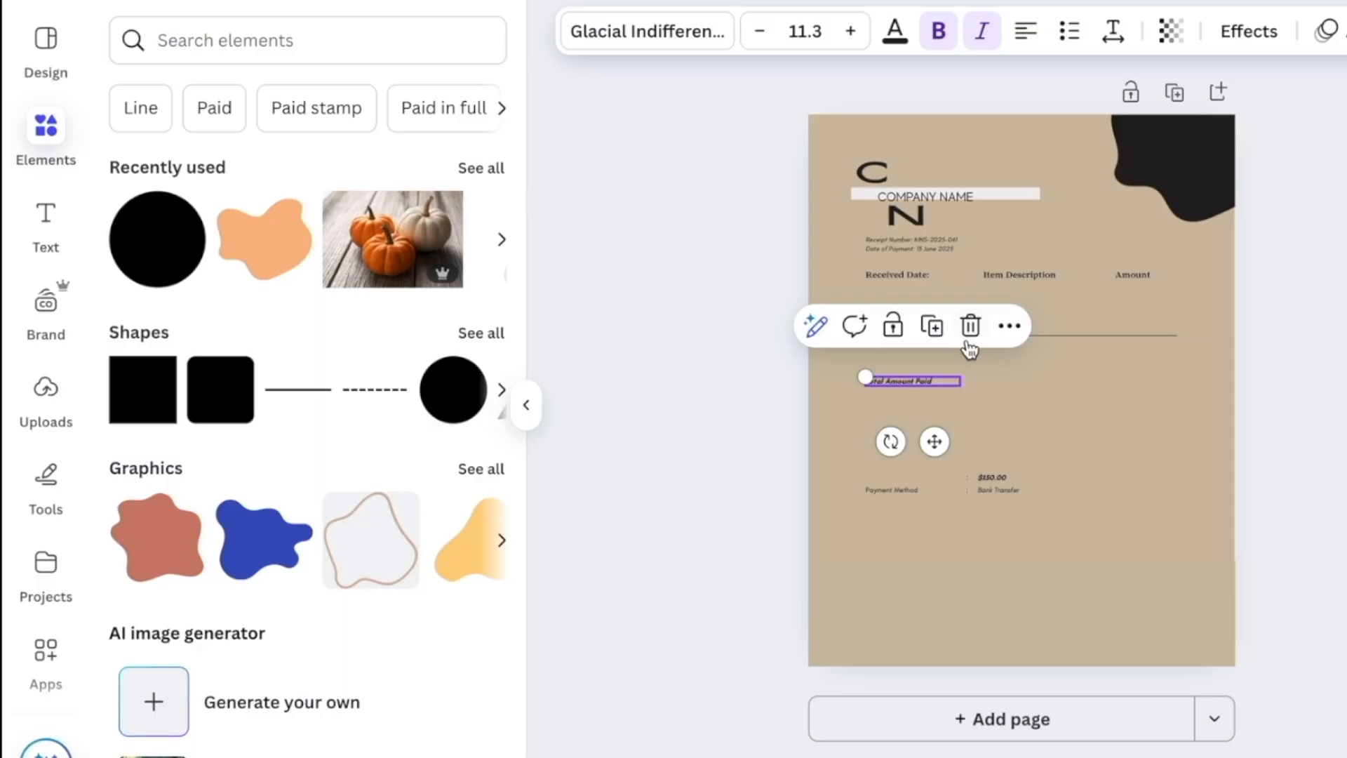
Copy the Amount label beside Total Amount Paid as '$0.00' and delete the payment-method lines
left_click(1144, 274)
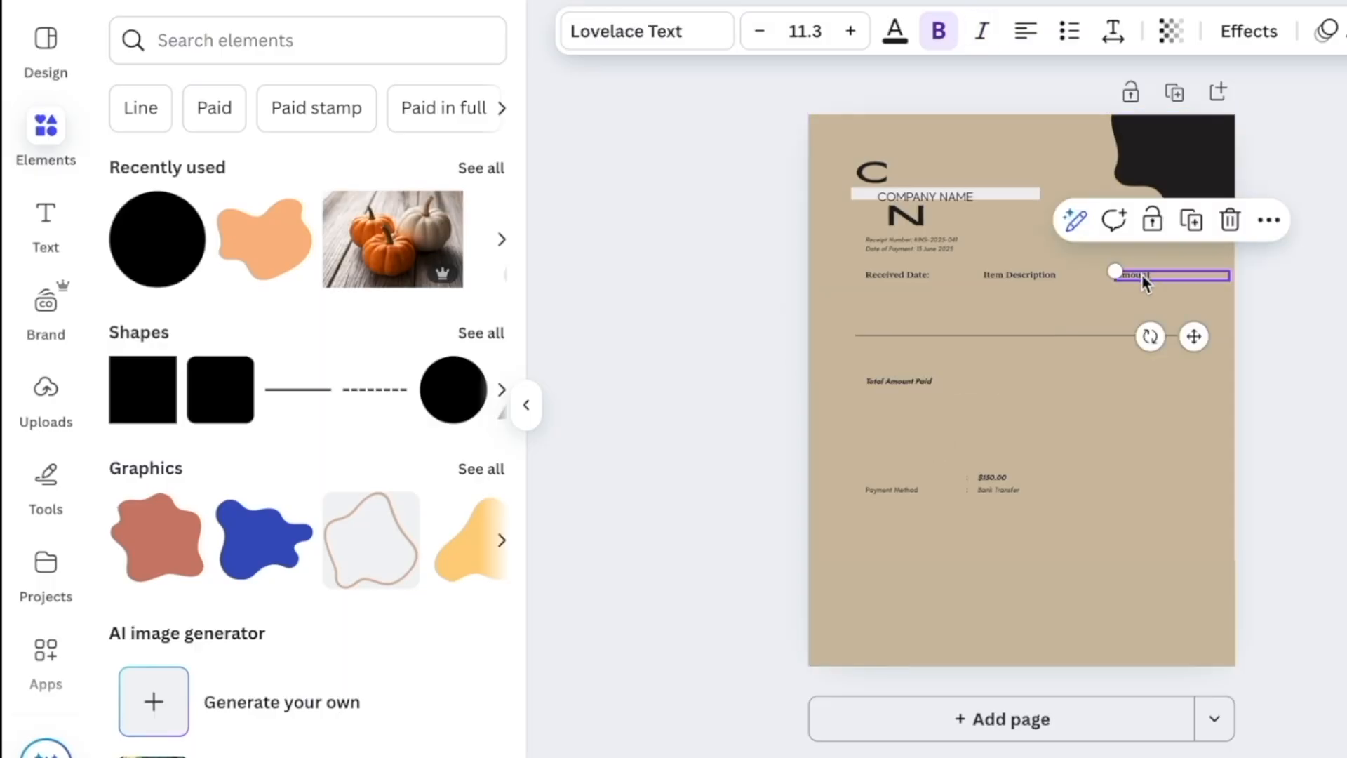
right_click(1138, 275)
key("Escape")
right_click(1129, 378)
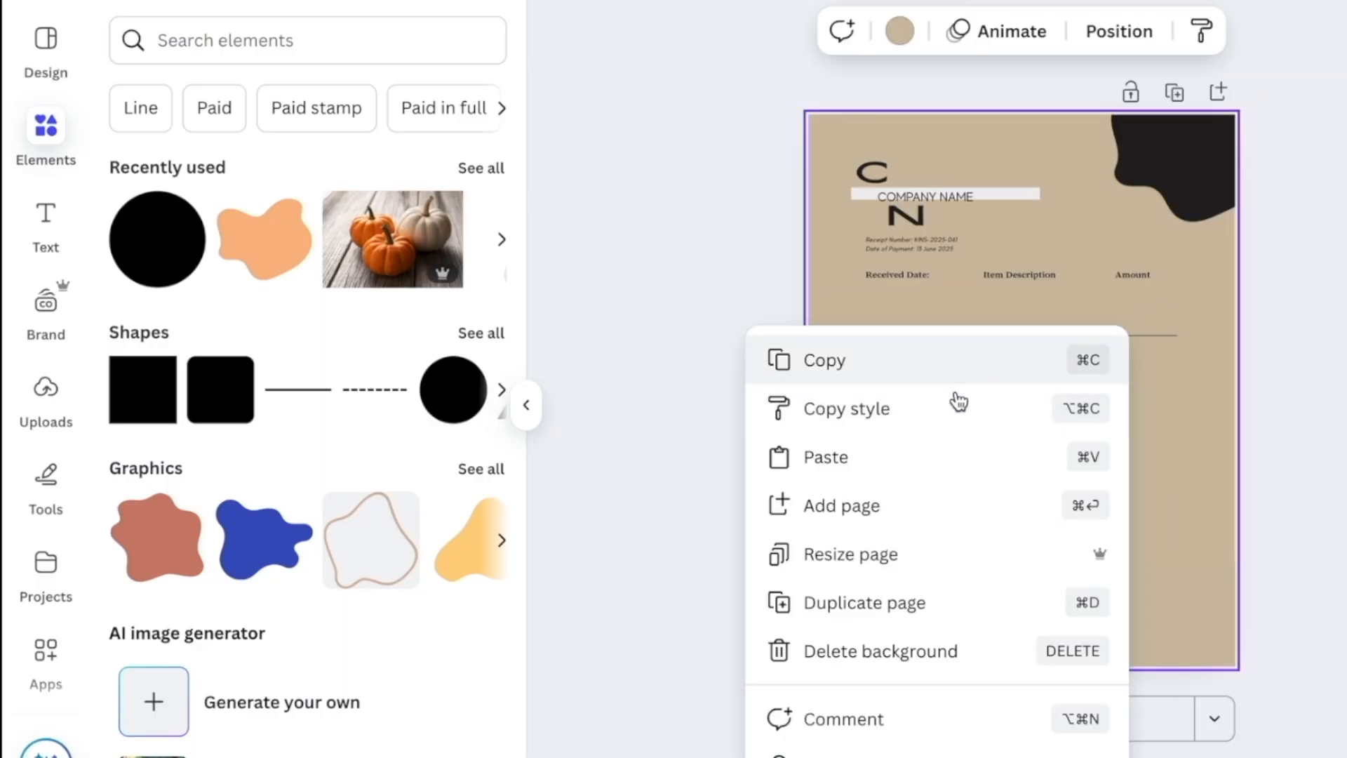
left_click(947, 457)
left_click_drag(1202, 342, 1195, 436)
double_click(1152, 376)
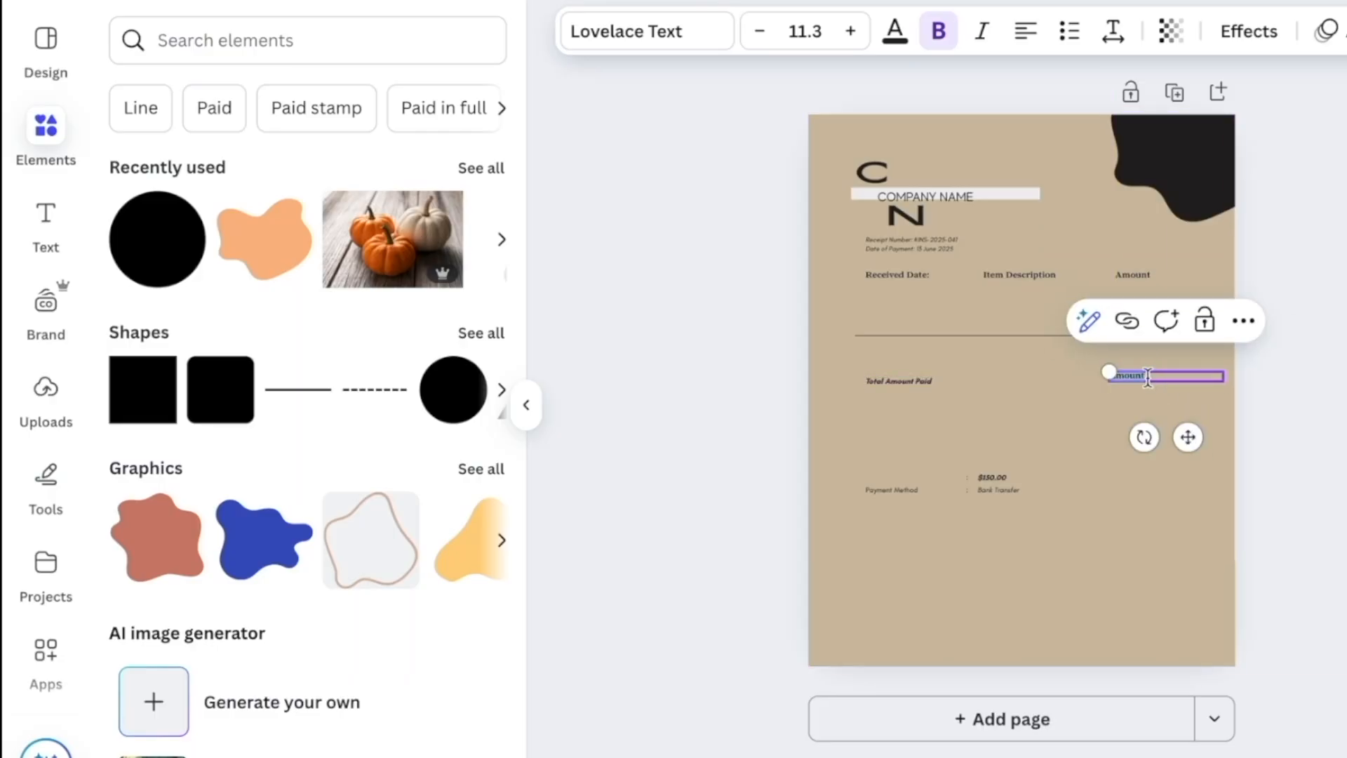
key("BackSpace")
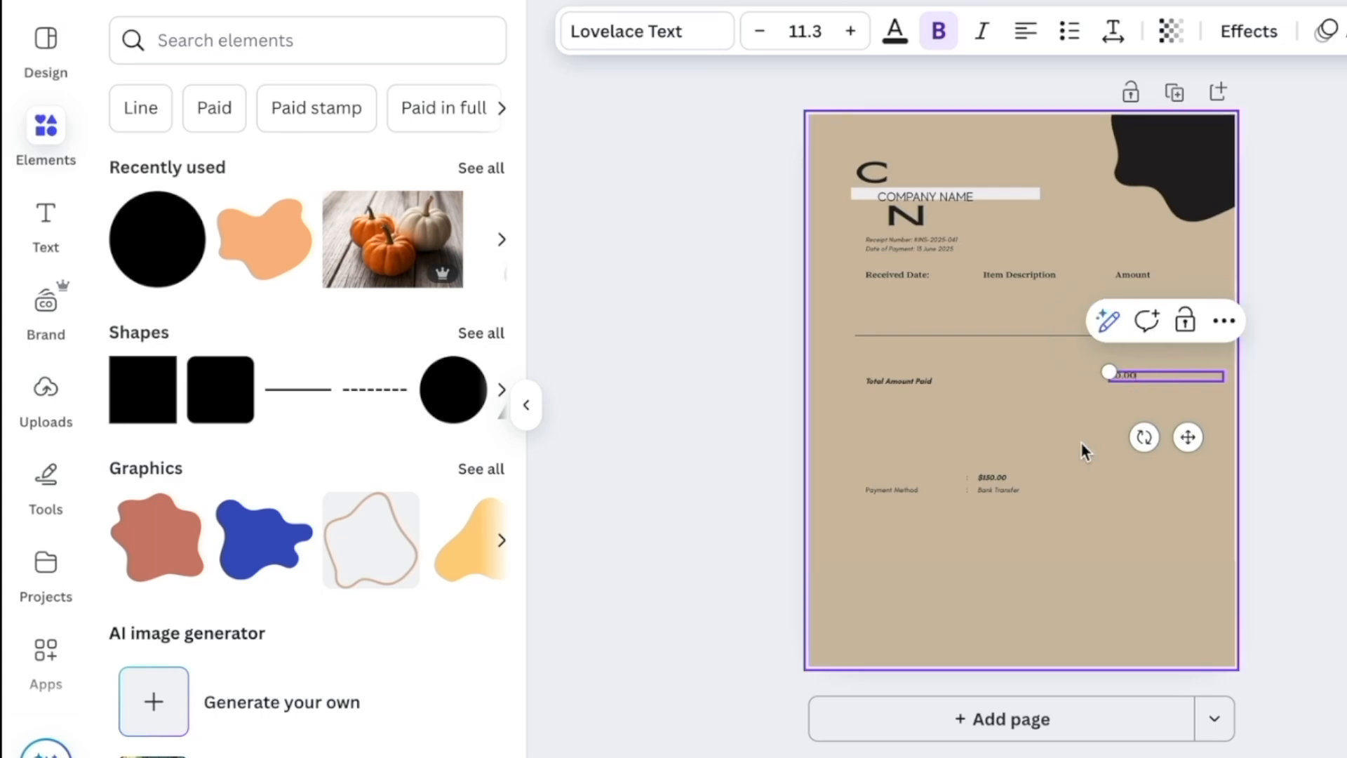
left_click(982, 474)
key("Delete")
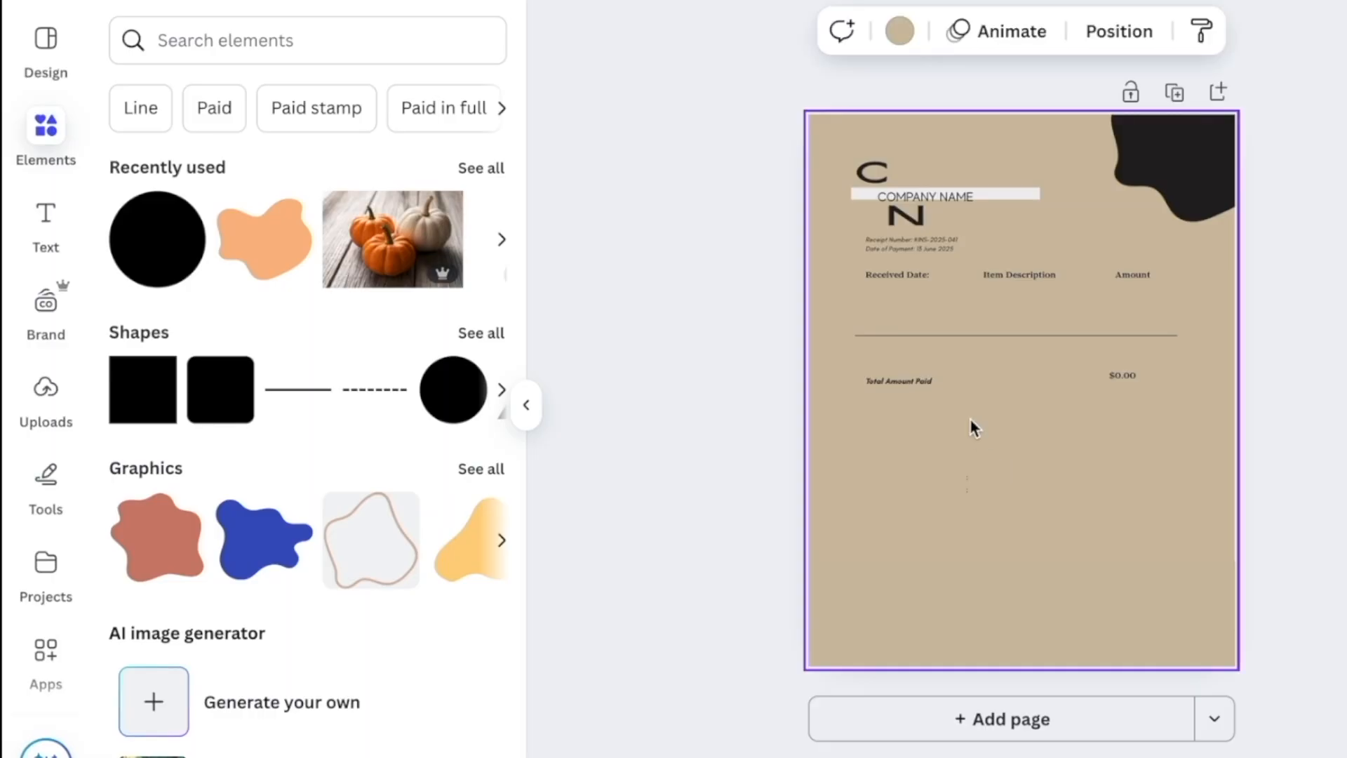
Copy and paste the Received Date: label, moving the copy to the lower middle of the page
right_click(914, 277)
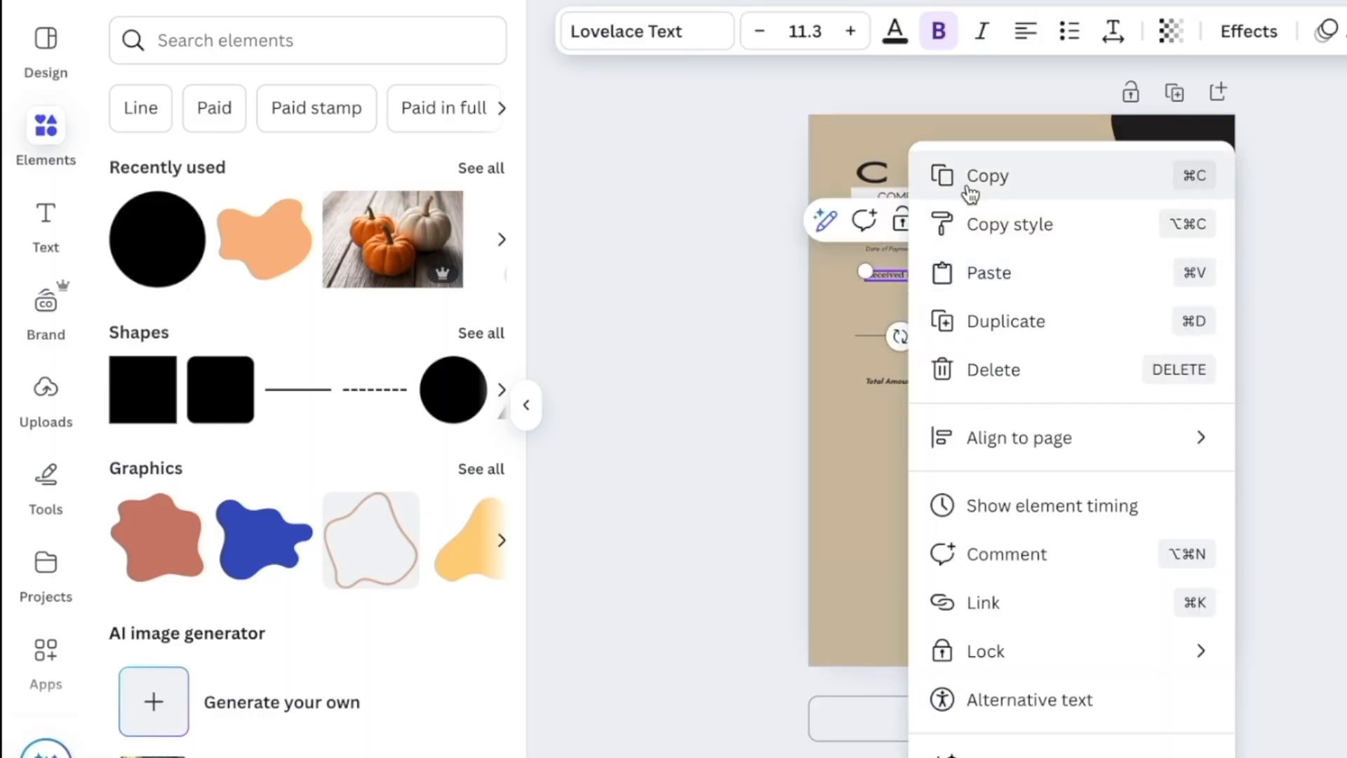
left_click(965, 182)
right_click(969, 477)
left_click(942, 489)
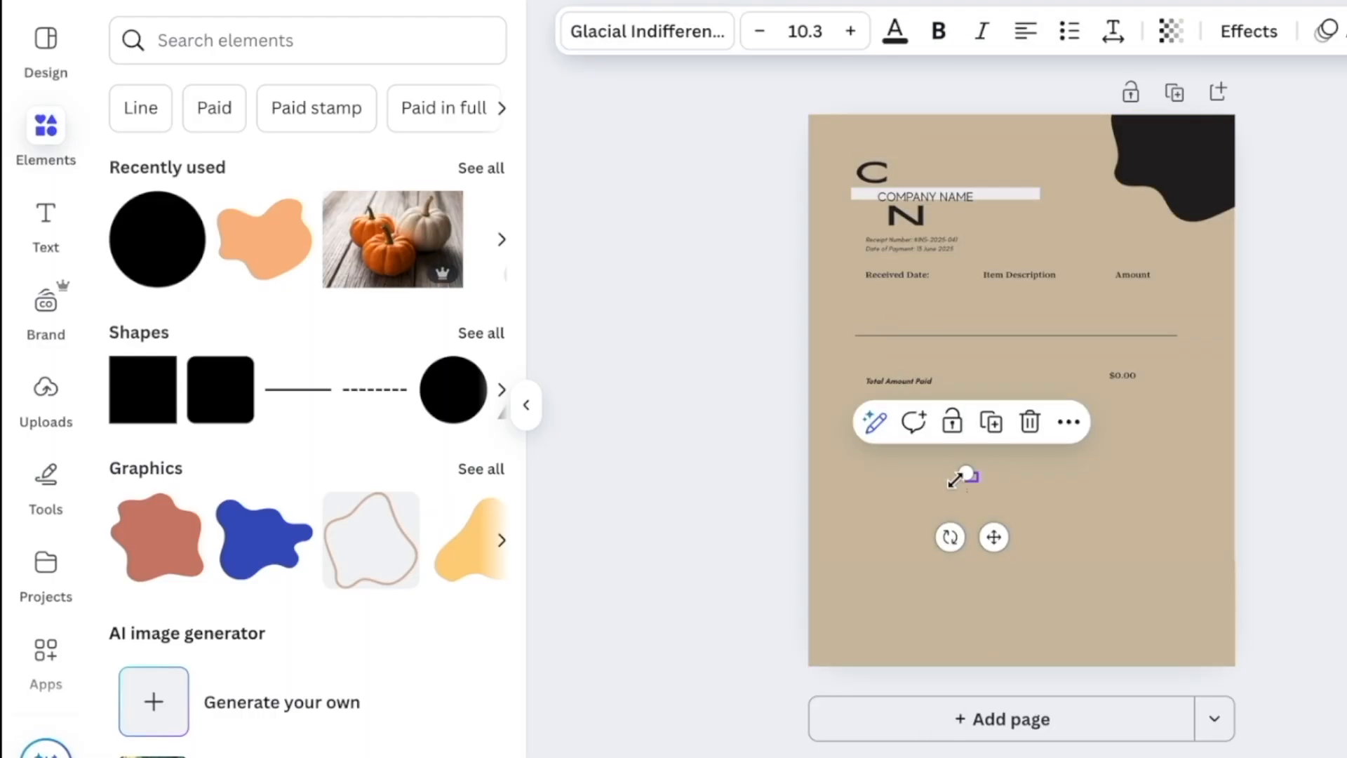
left_click(1002, 477)
right_click(1004, 482)
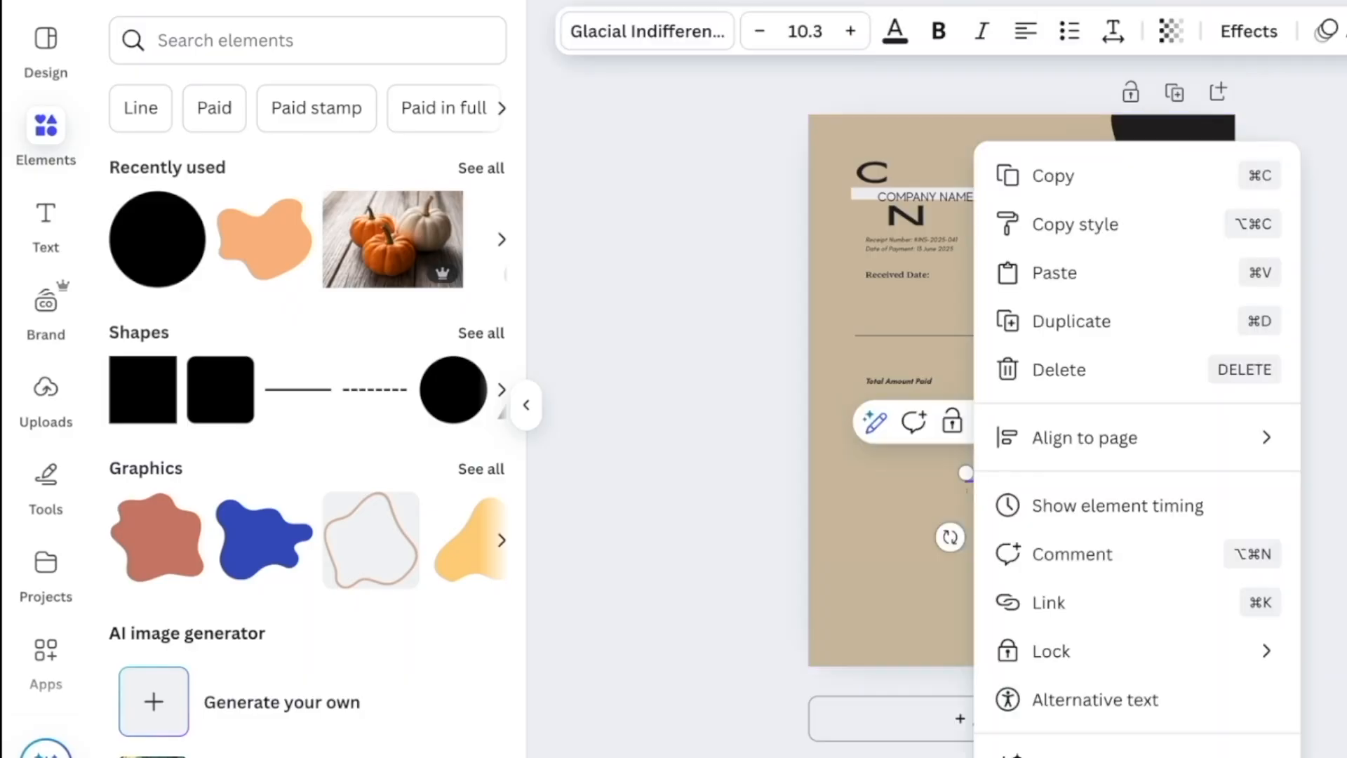
left_click(1045, 277)
left_click_drag(952, 345, 1023, 565)
Retype the copy as 'THANK YOU', enlarge it to size 30.3, and widen it to one line
double_click(1017, 514)
key("BackSpace")
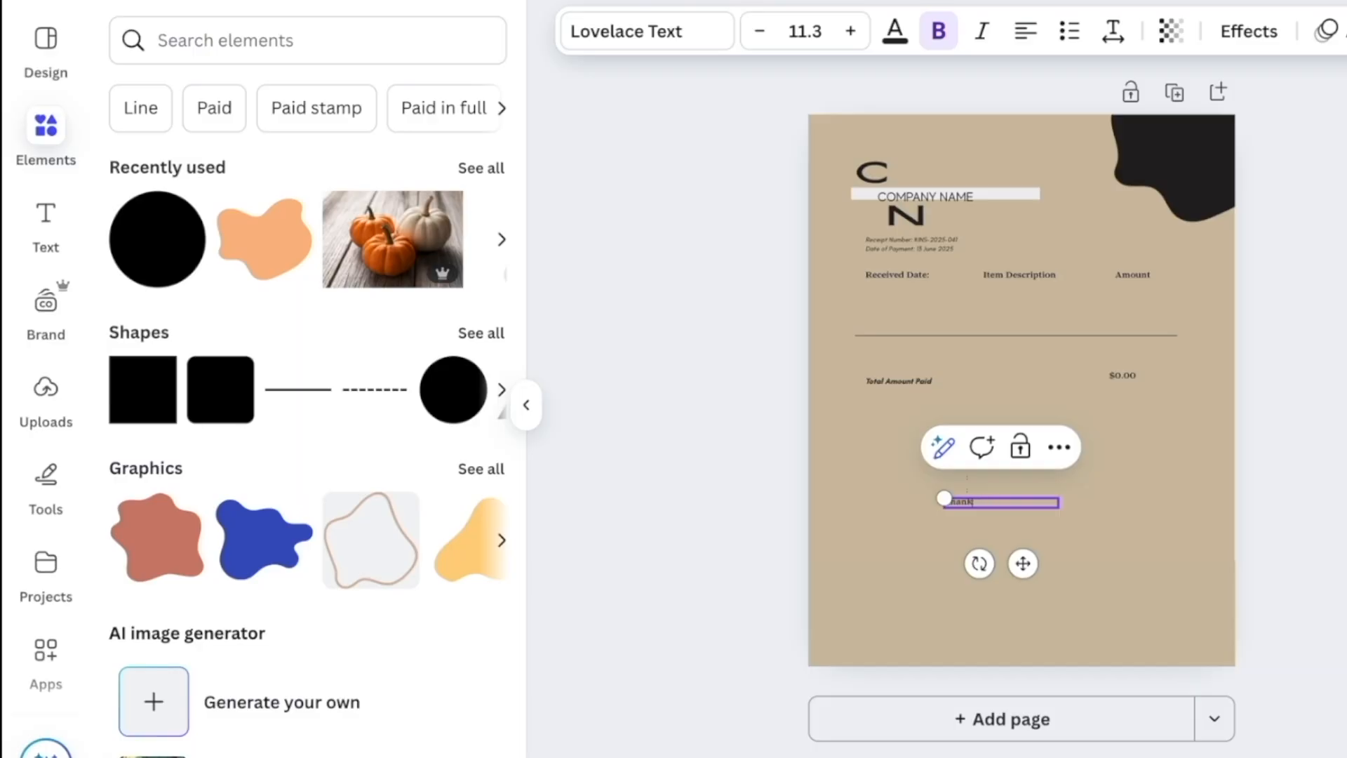
type("THANK YOU")
left_click(851, 31)
left_click(851, 30)
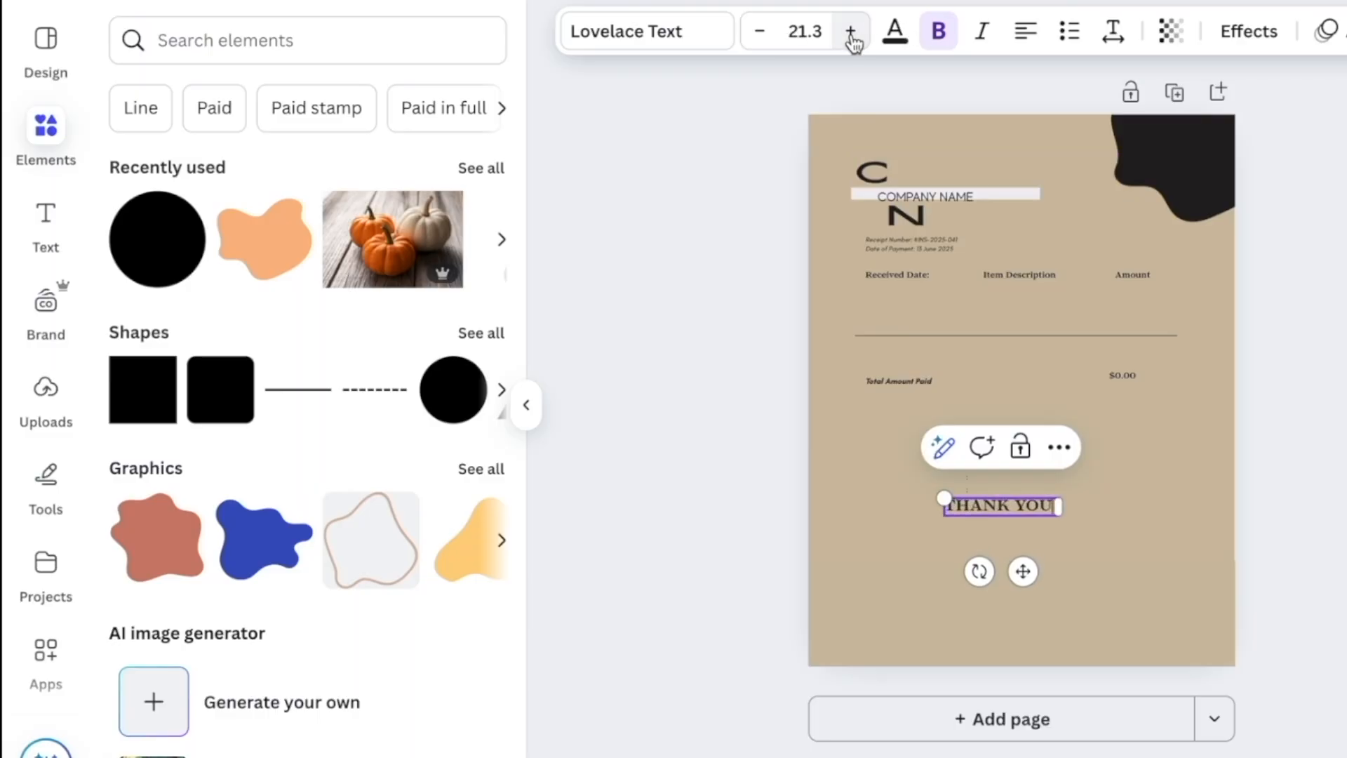
left_click(851, 35)
left_click(851, 36)
left_click_drag(1057, 525, 1111, 530)
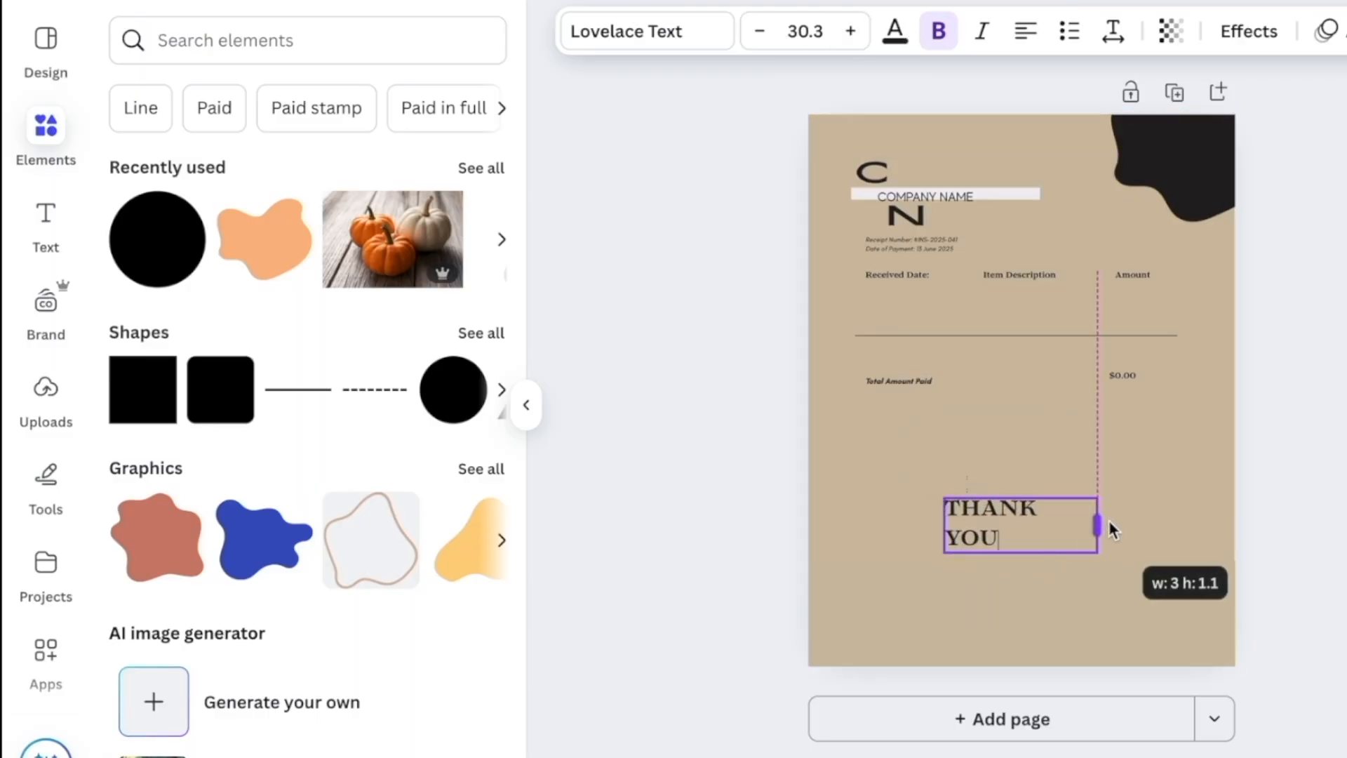
left_click_drag(1111, 530, 1159, 530)
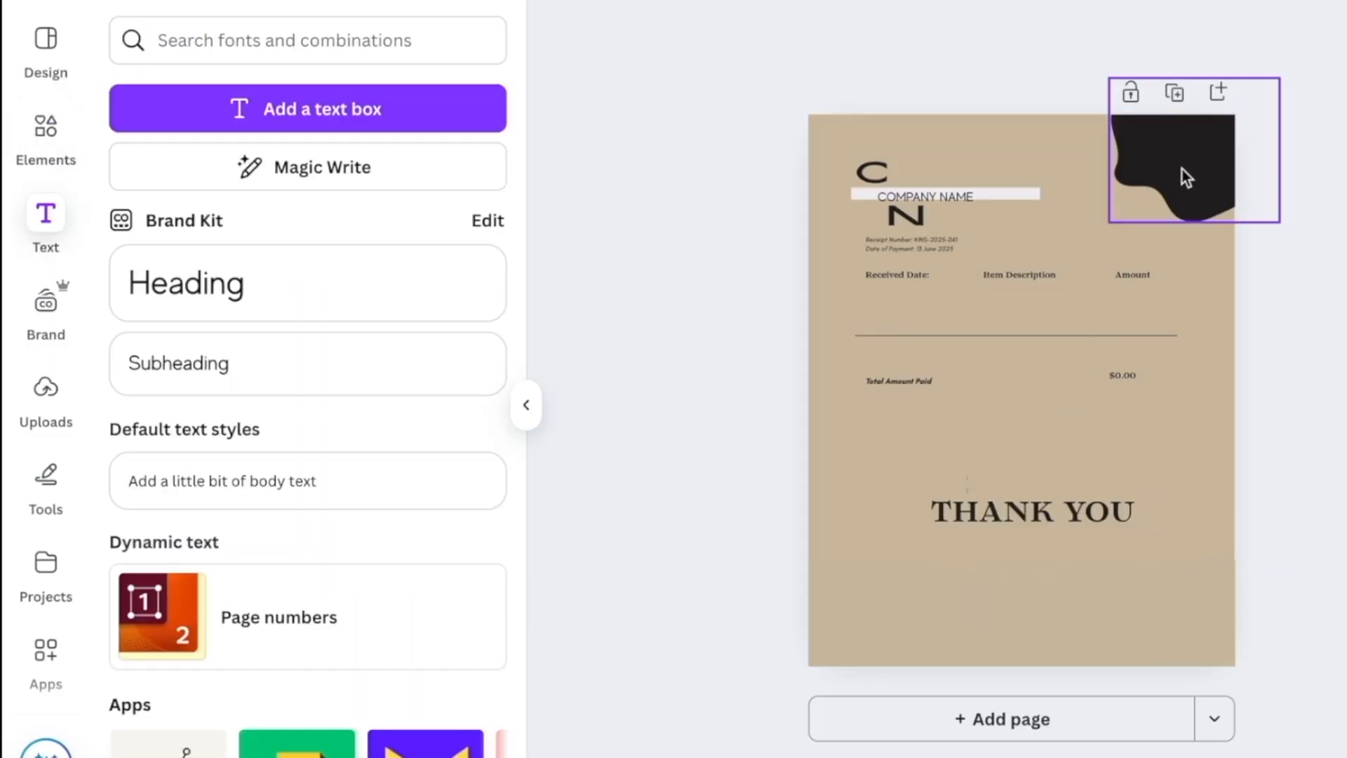
left_click(1182, 170)
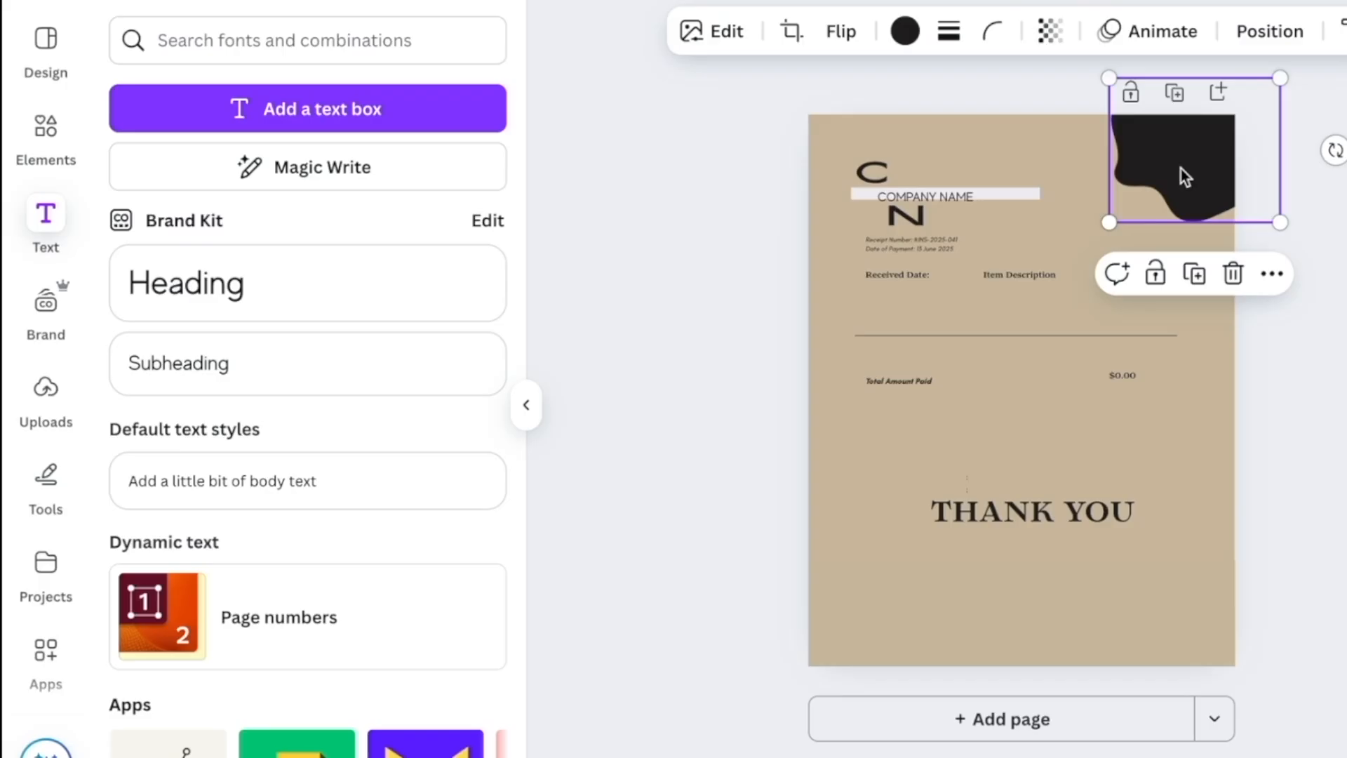
Search the Elements library for 'violin' and add the black violin silhouette to the page
left_click(494, 38)
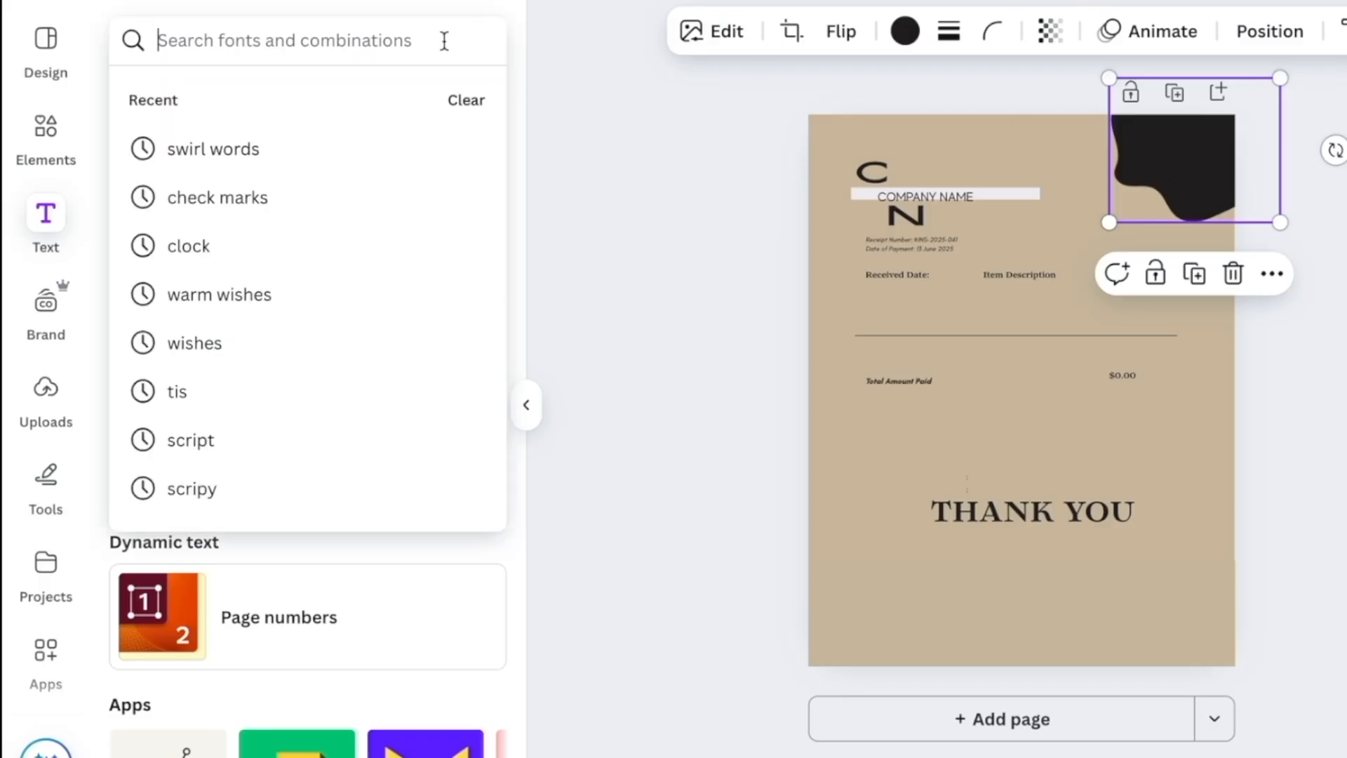
type("violin")
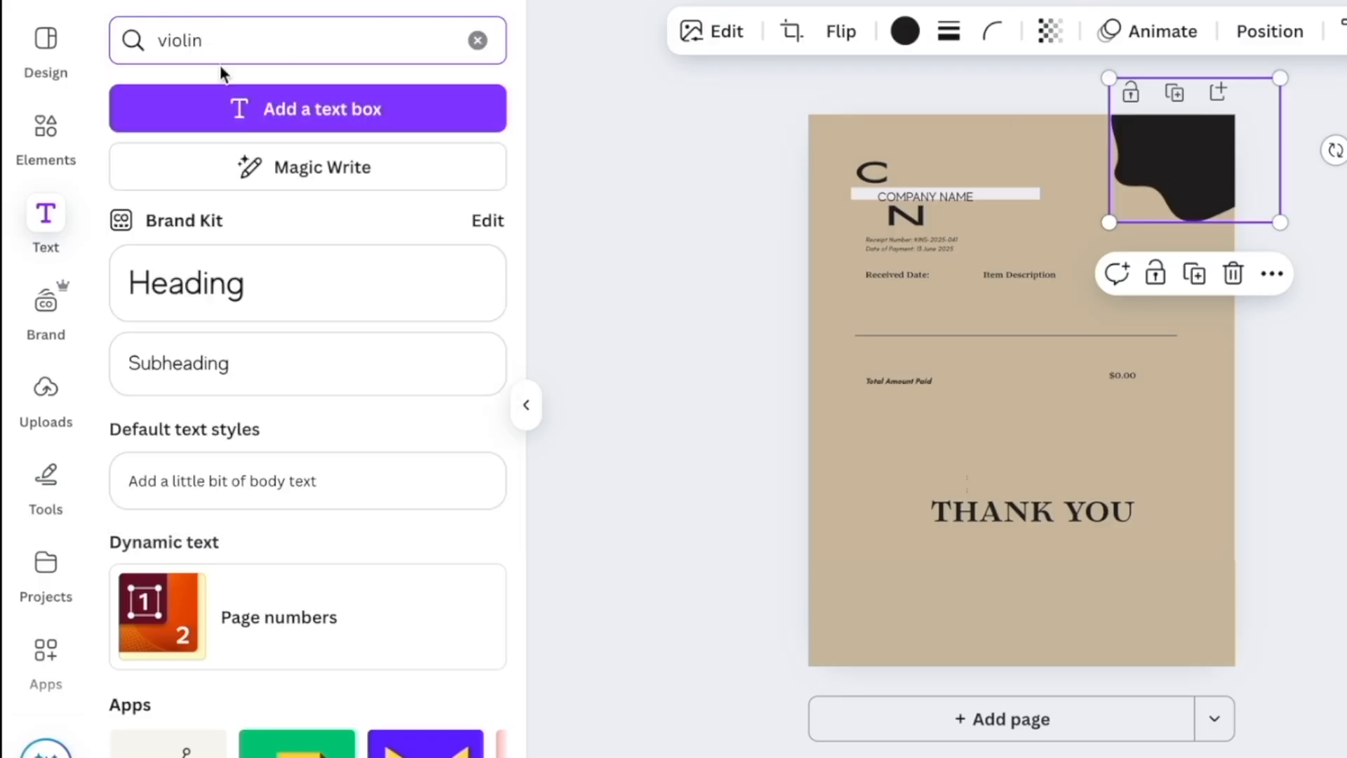
left_click(46, 126)
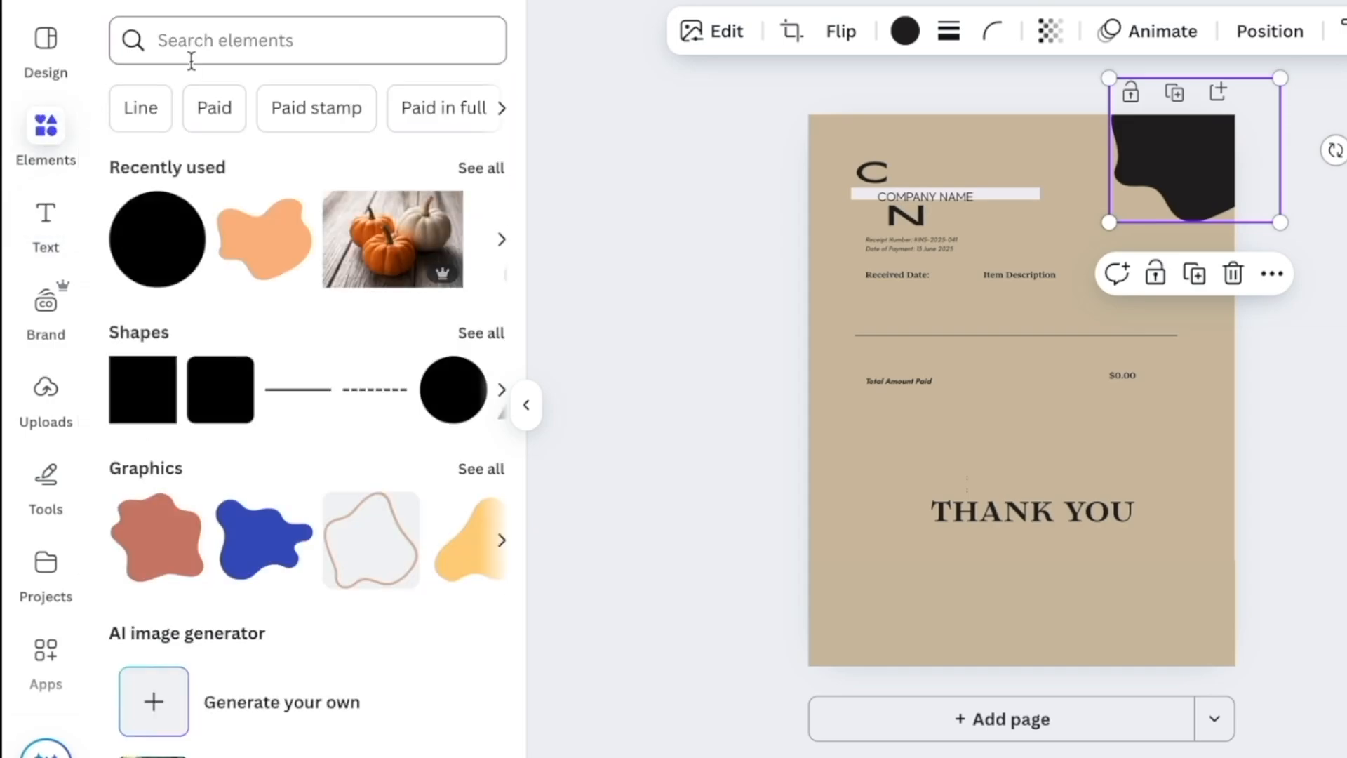
left_click(208, 46)
left_click(276, 206)
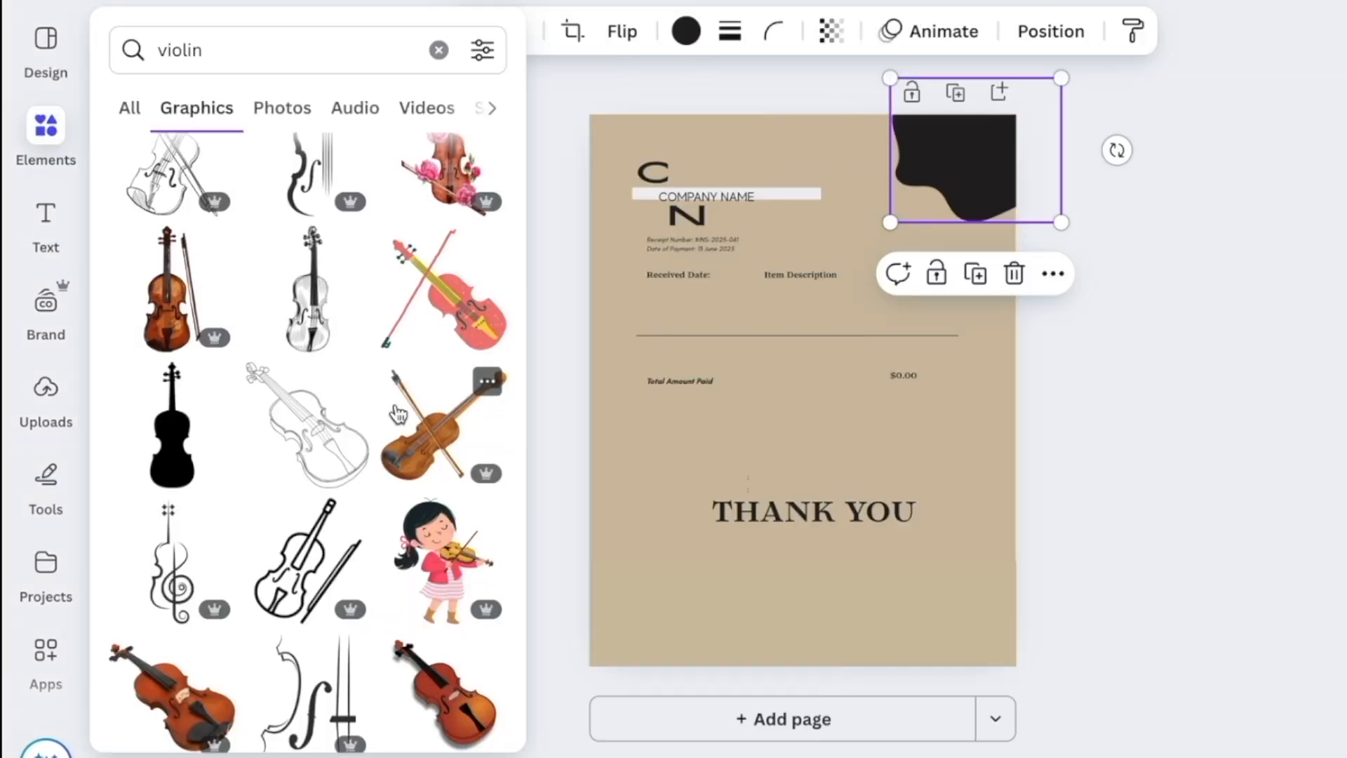
scroll(393, 407, "down", 1)
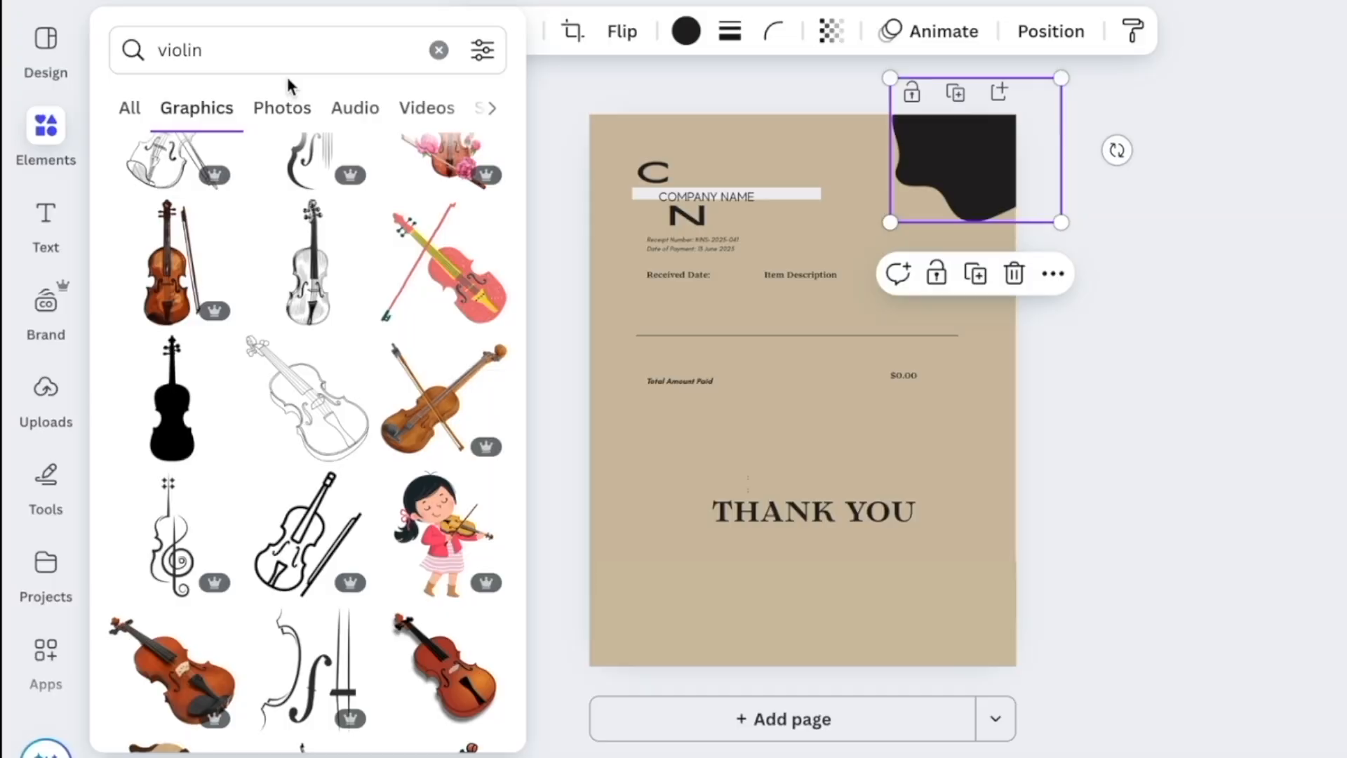
left_click(176, 422)
Move the violin into the top-right corner, shrink it, and add a second black violin
left_click_drag(832, 435, 979, 229)
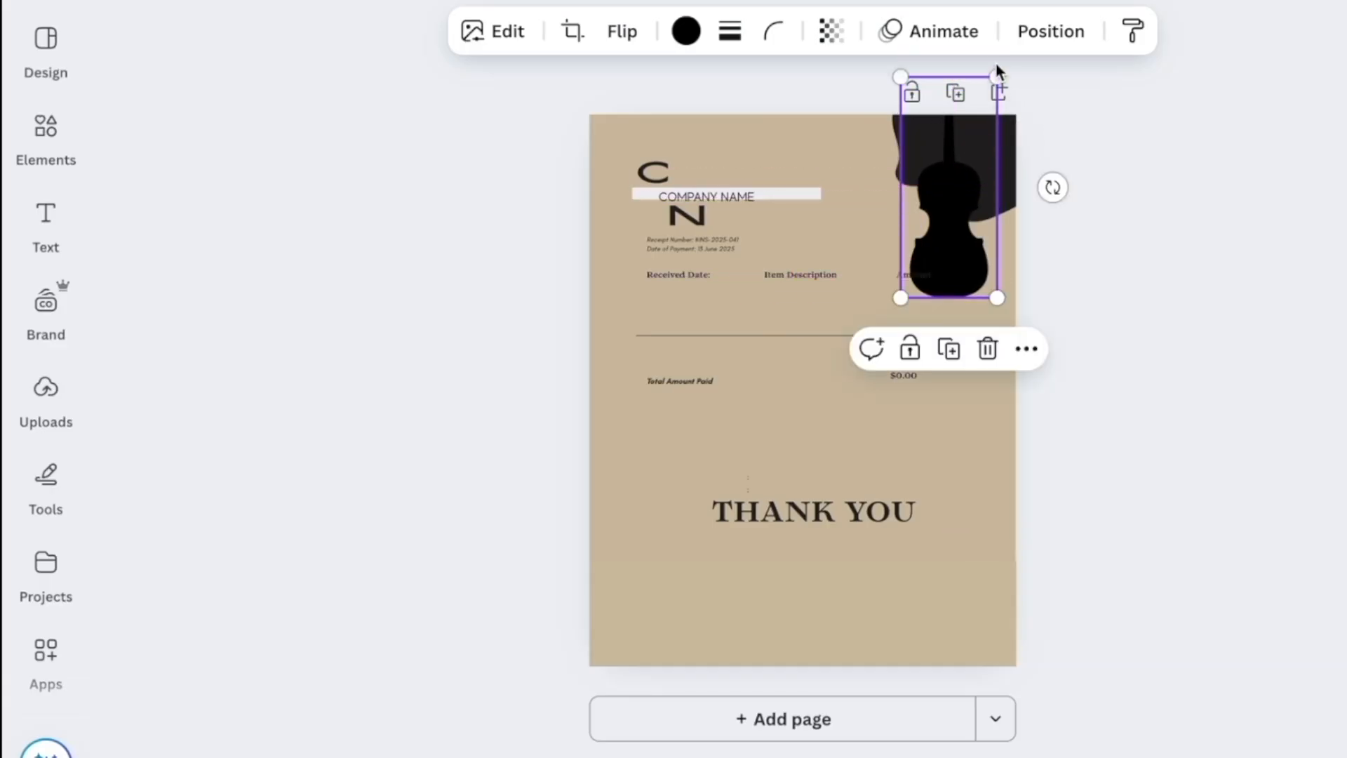
left_click_drag(997, 75, 995, 171)
left_click(992, 171)
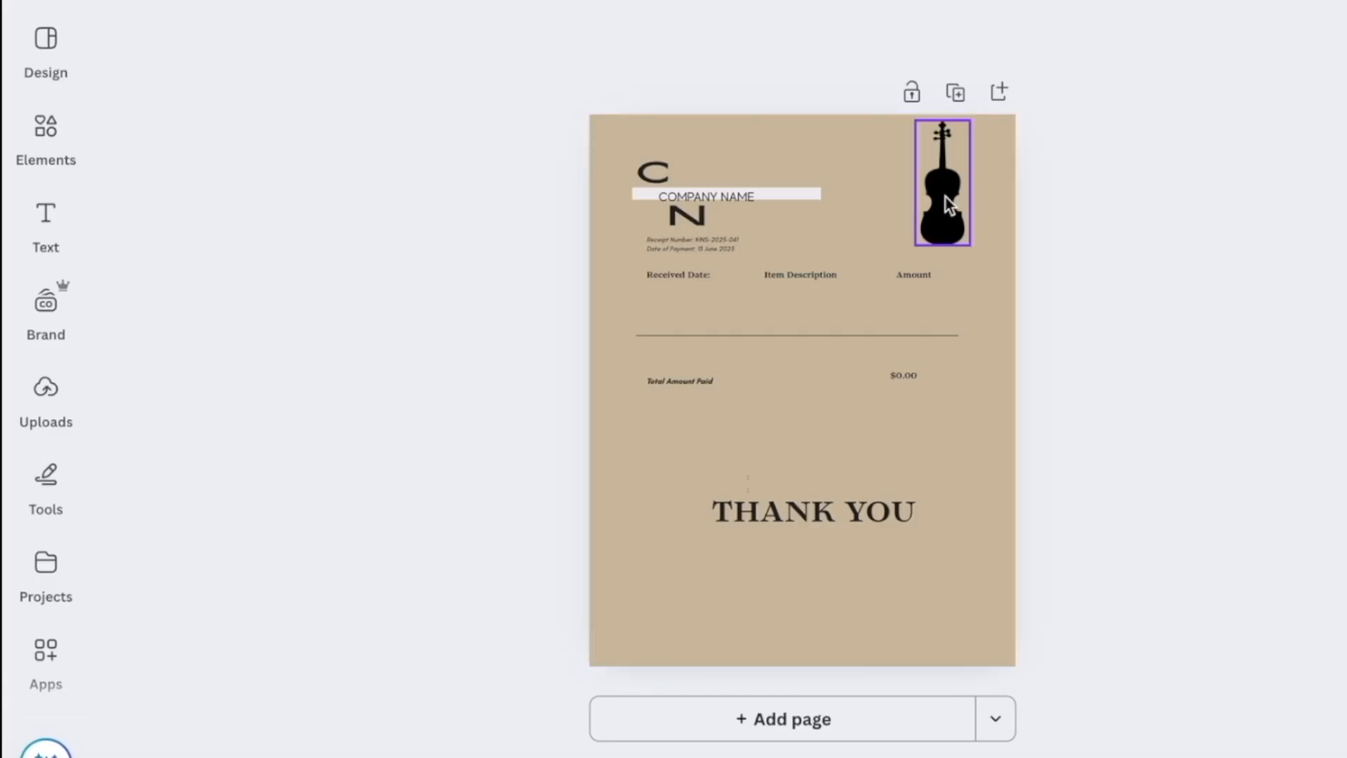
left_click(45, 130)
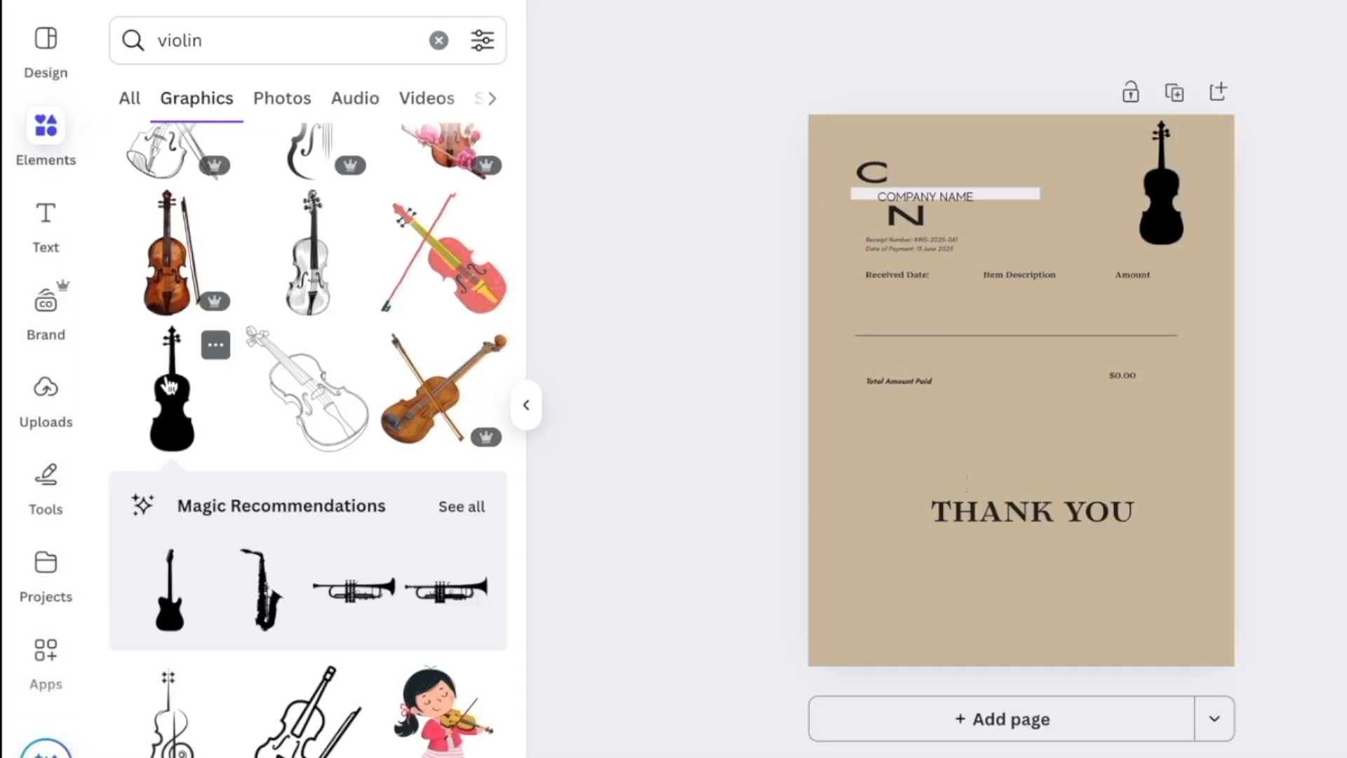
left_click(168, 386)
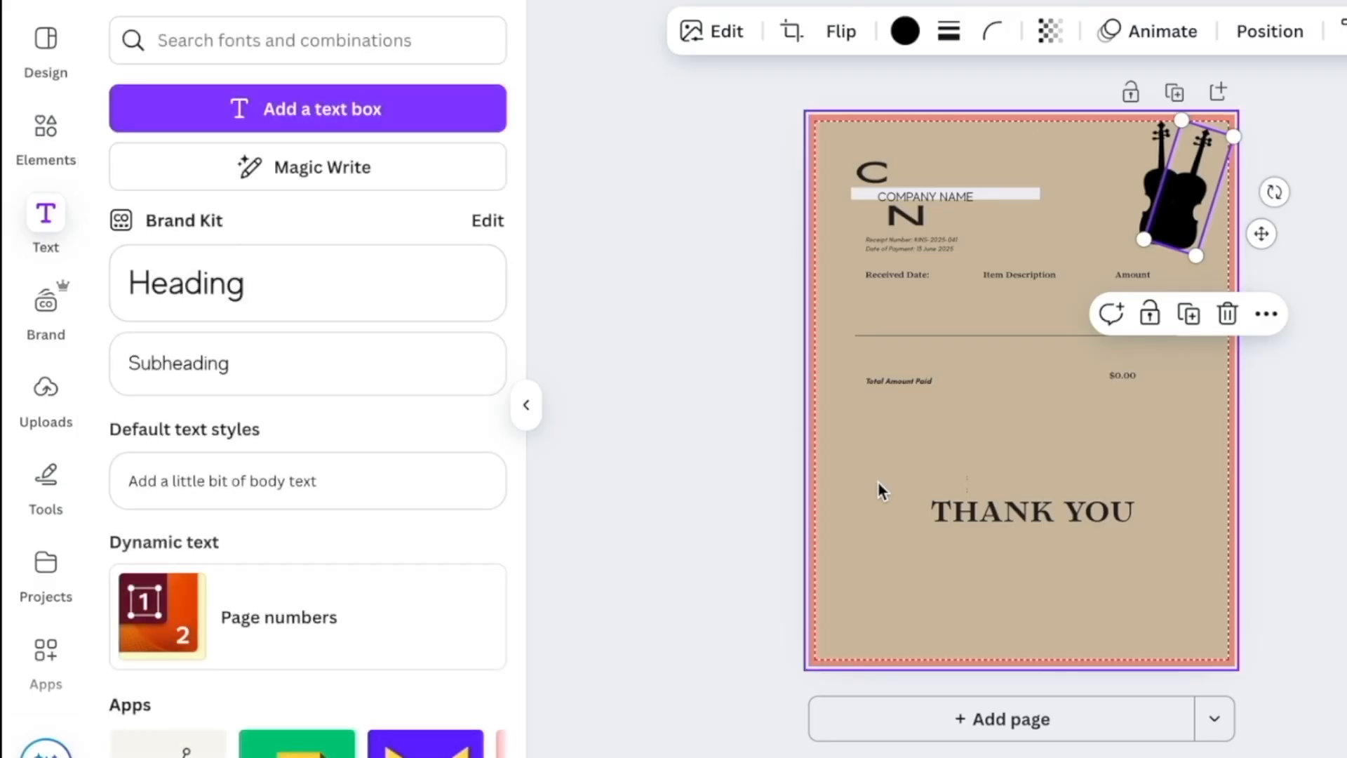
Add a 'Website | Social Media Handle' footer along the page bottom and select the second violin
left_click(956, 429)
left_click(349, 366)
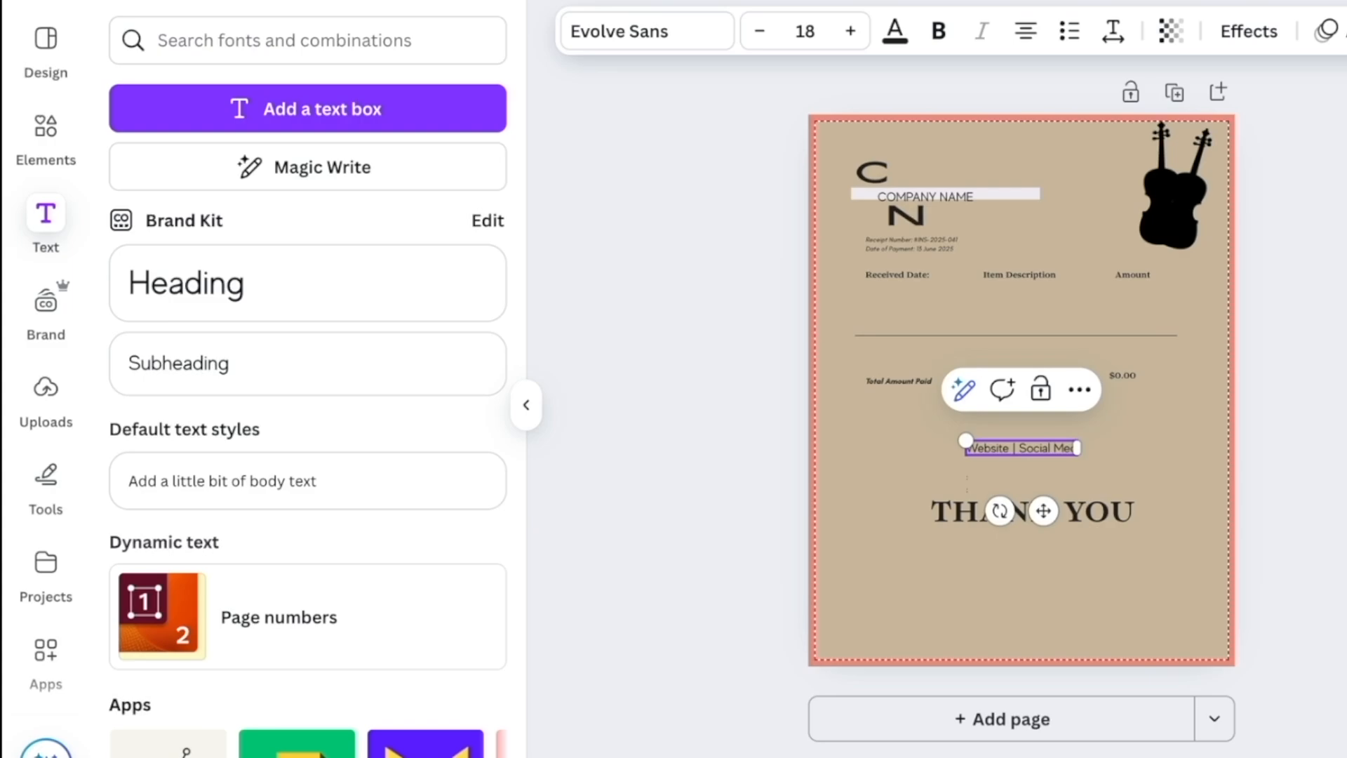
type("H")
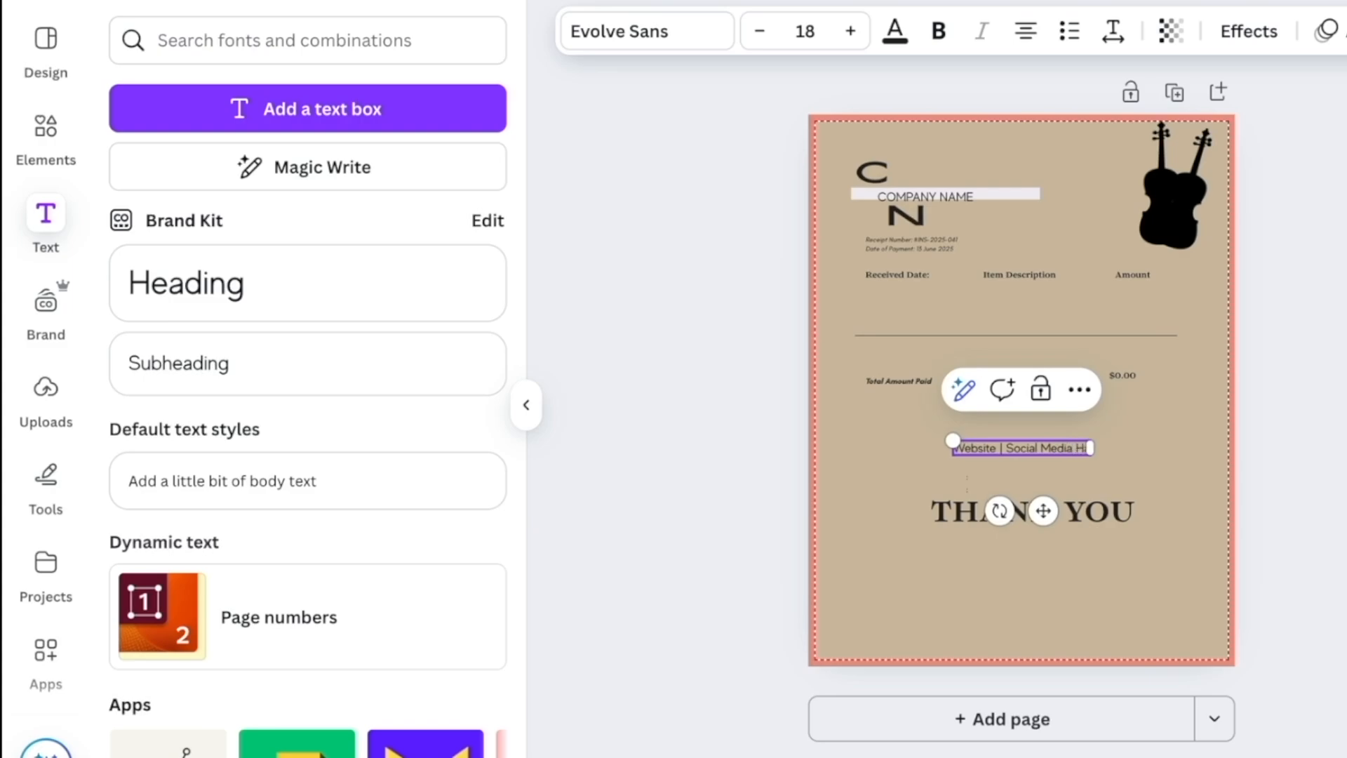
type("andle")
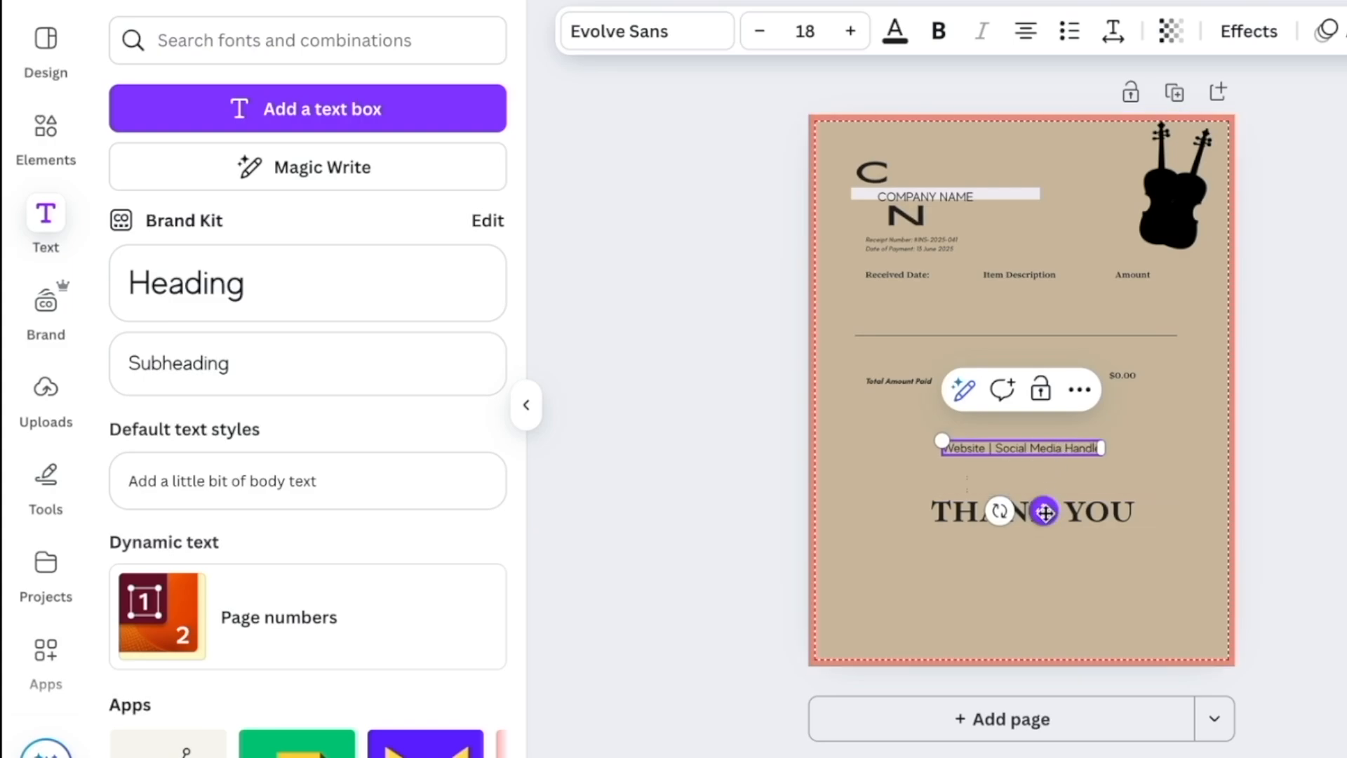
left_click_drag(1044, 511, 1051, 709)
left_click(1182, 185)
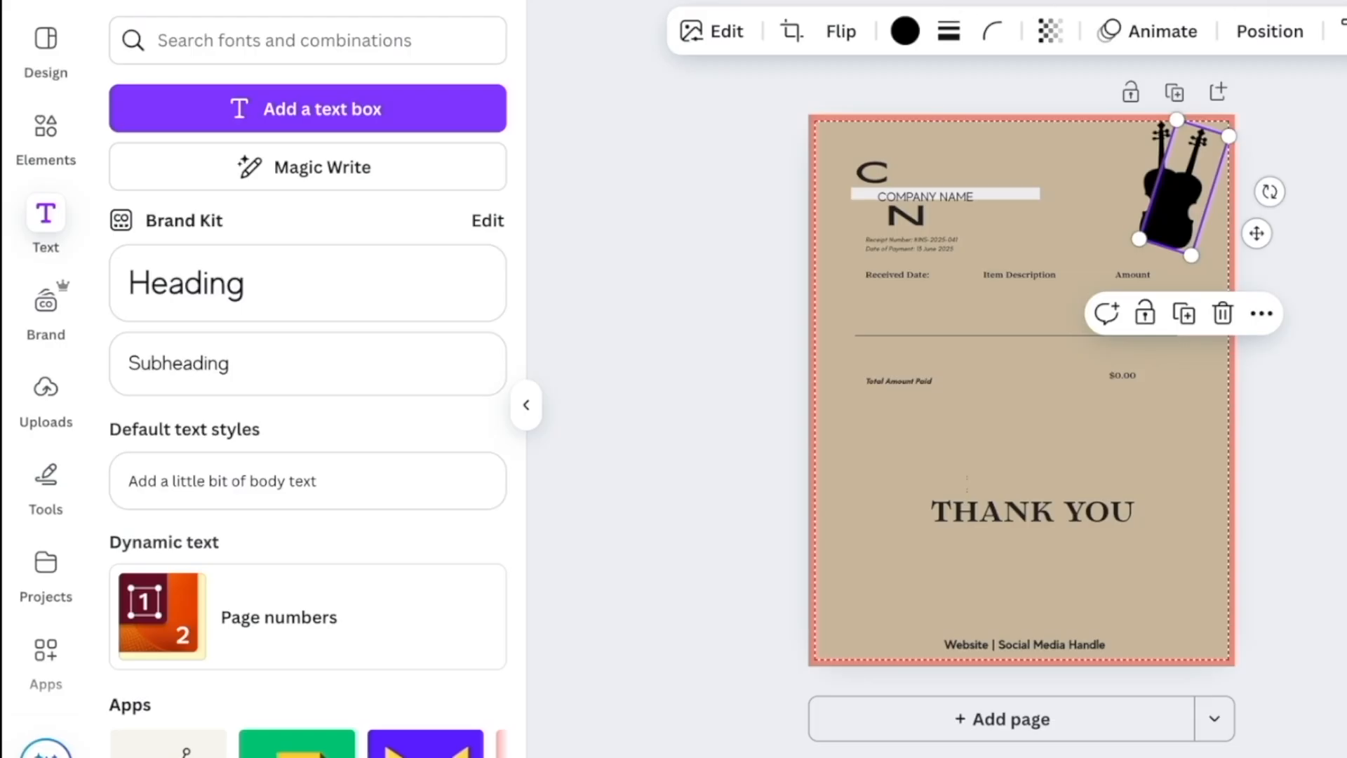
left_click(1284, 129)
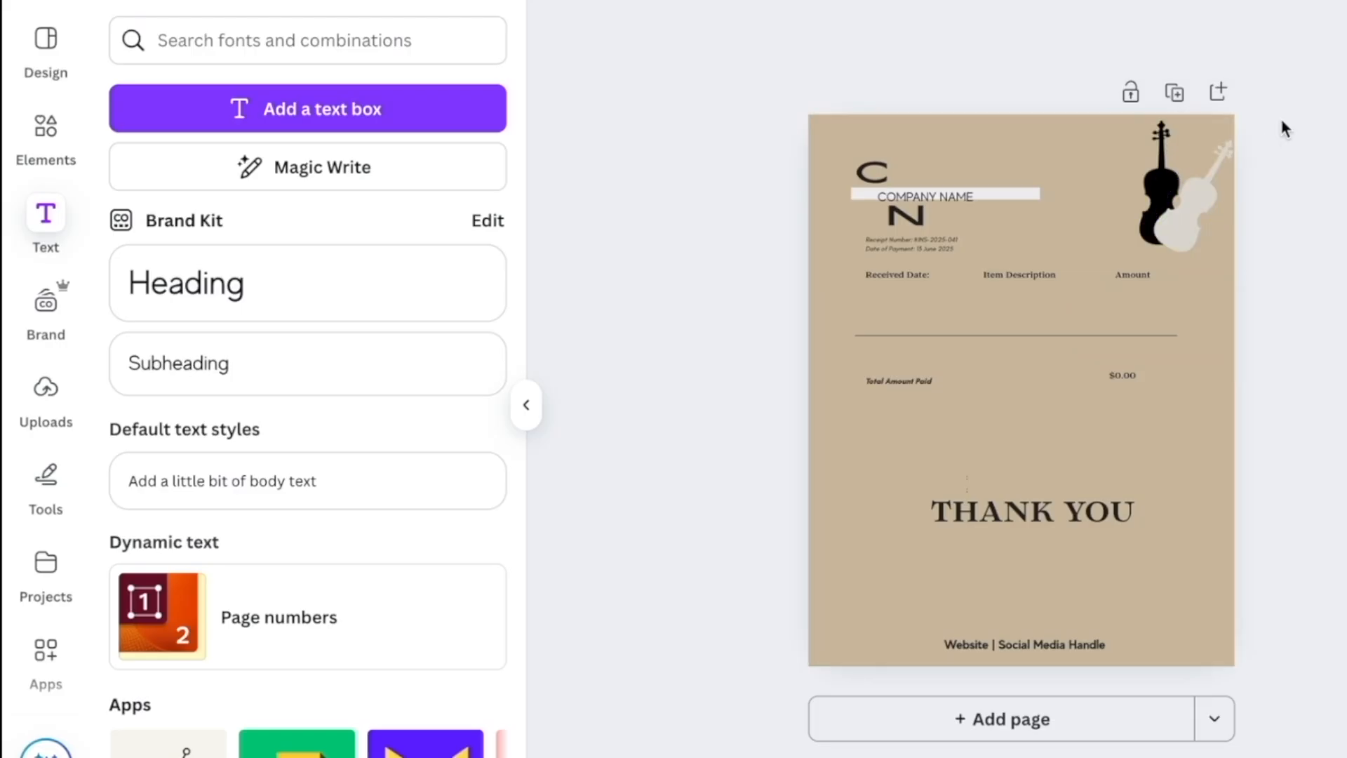